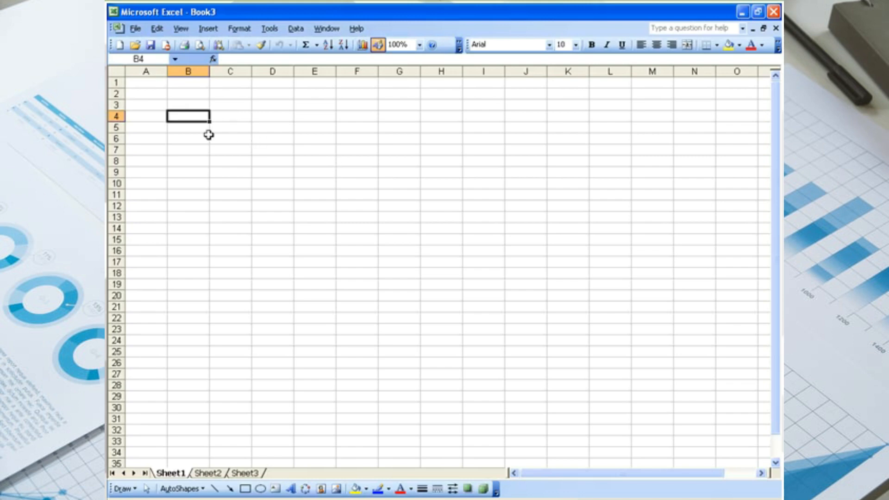
Try a formula in cell B4 that references cell B5, discarding the entry
{"action": "type", "text": "="}
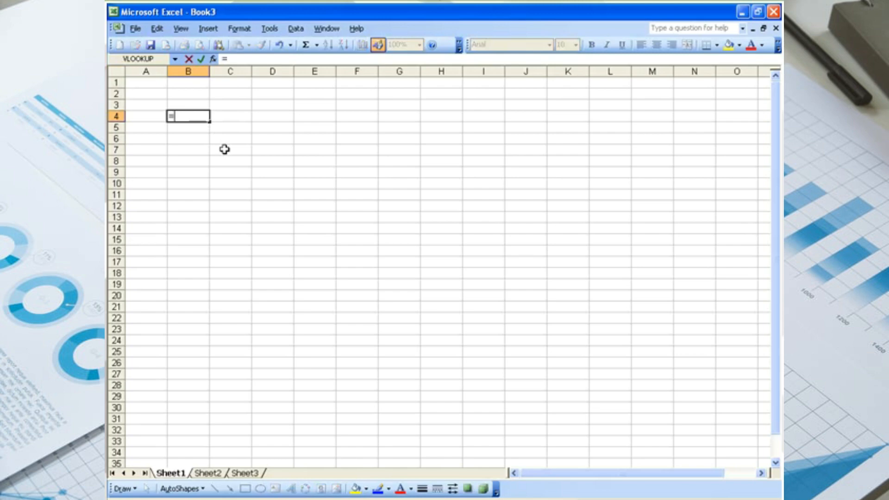
{"action": "left_click", "coordinate": [180, 126]}
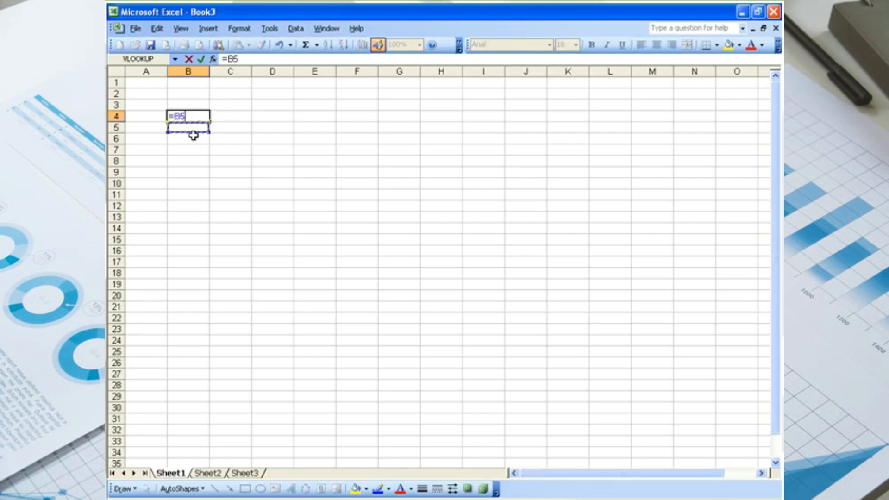
{"action": "key", "text": "Escape"}
Try out the comparison operators <, >, <= and >= one after another in cell B5, discarding each entry
{"action": "left_click", "coordinate": [193, 126]}
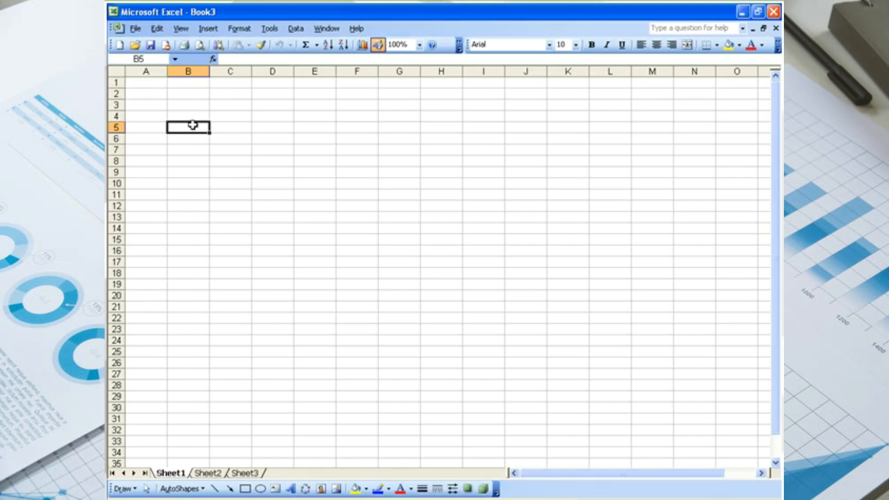
{"action": "type", "text": "<"}
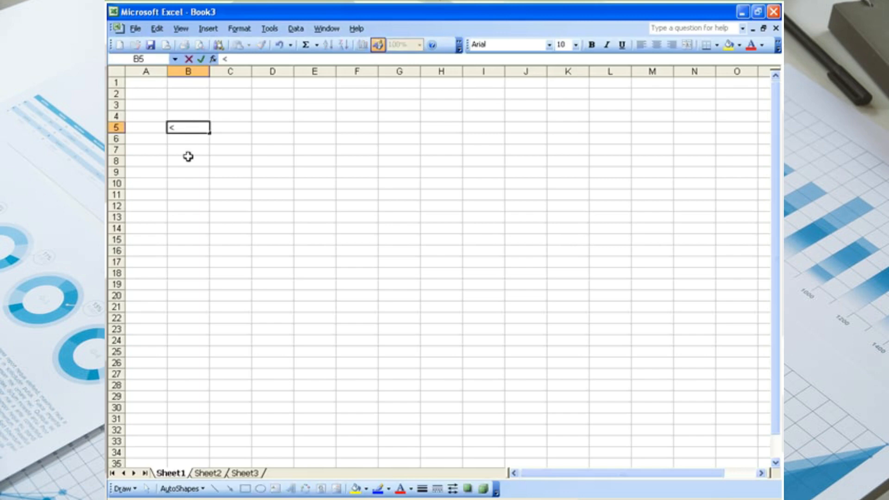
{"action": "key", "text": "Escape"}
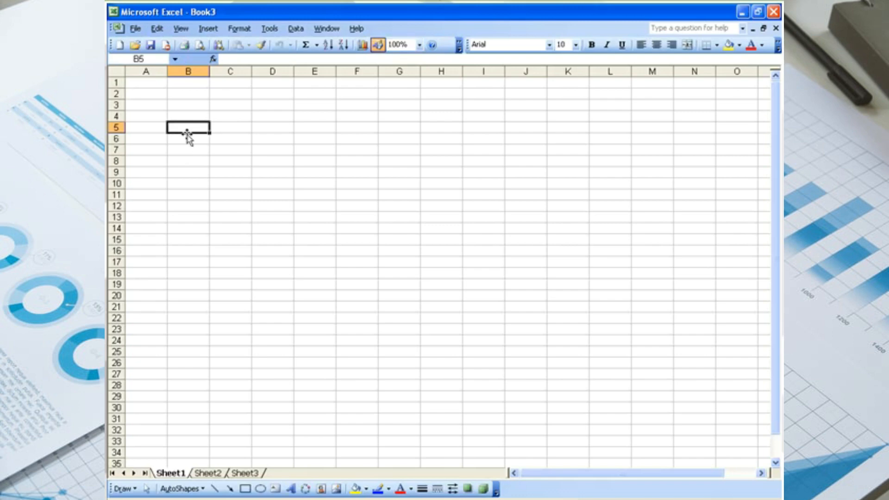
{"action": "type", "text": ">"}
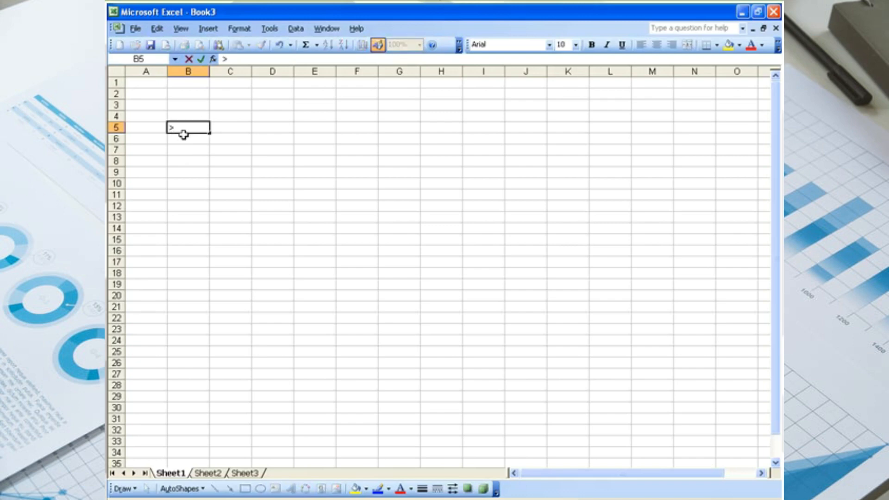
{"action": "key", "text": "Escape"}
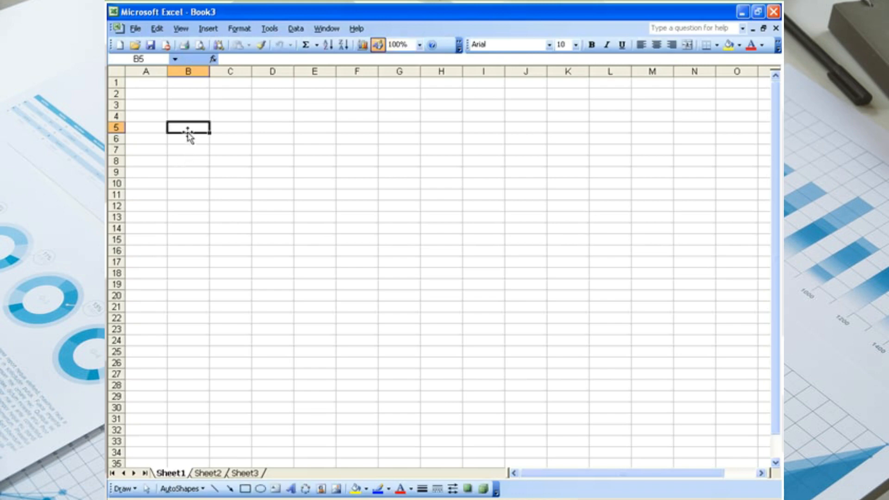
{"action": "type", "text": "<="}
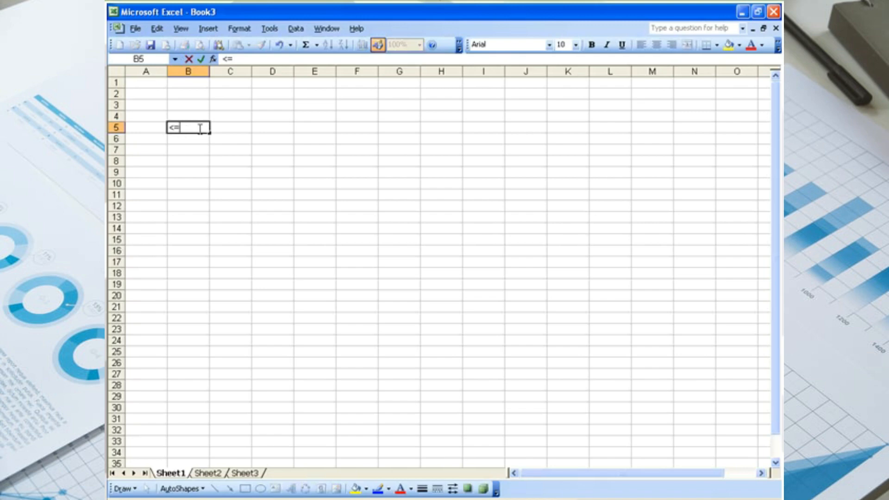
{"action": "key", "text": "Escape"}
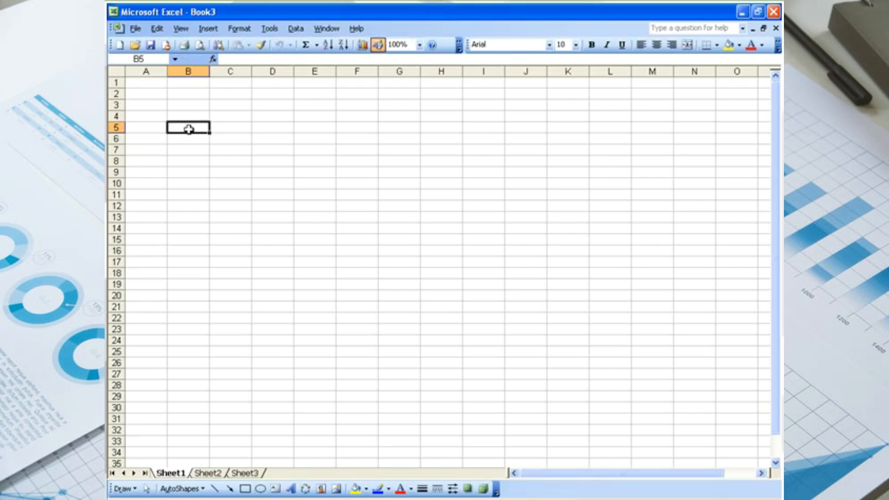
{"action": "type", "text": ">"}
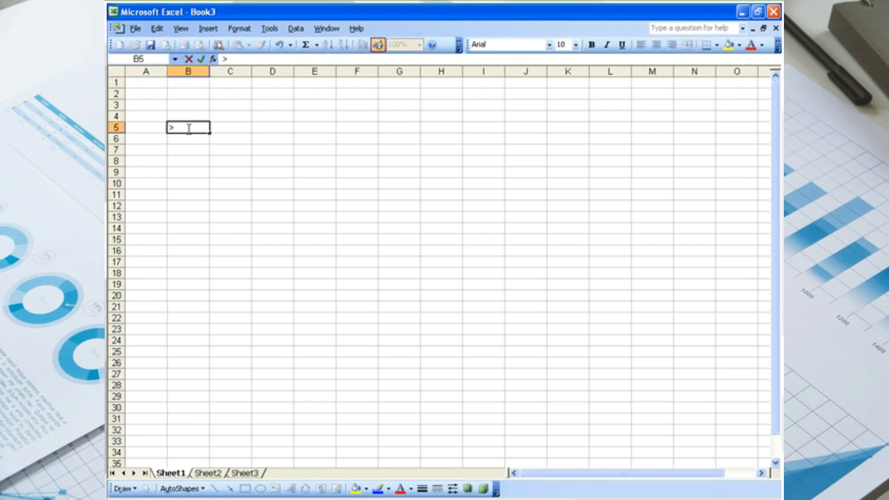
{"action": "type", "text": "="}
{"action": "key", "text": "Escape"}
{"action": "left_click", "coordinate": [205, 170]}
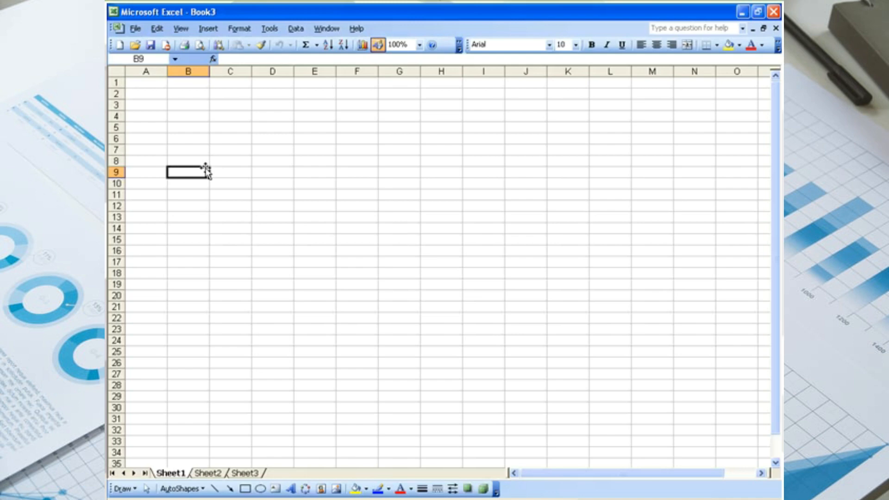
Write out the IF function's general syntax =IF(logical_test,value_if_true,value_if_false in cell B5 and discard it
{"action": "left_click", "coordinate": [188, 129]}
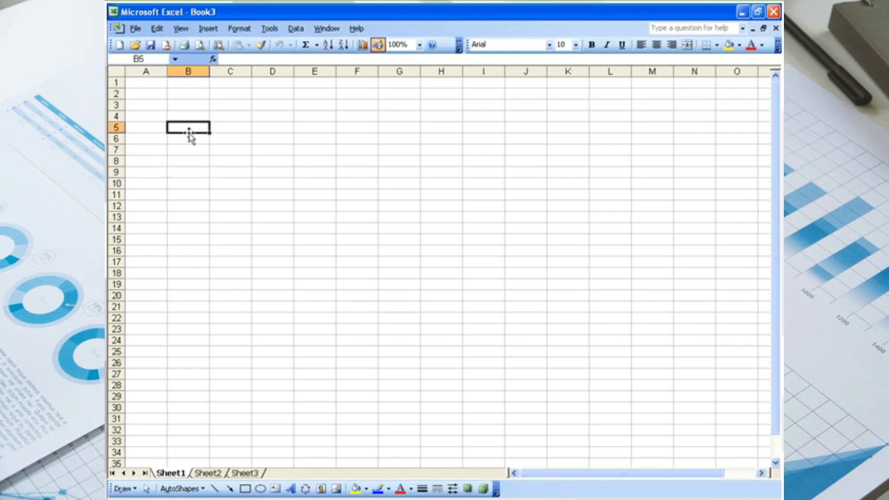
{"action": "type", "text": "="}
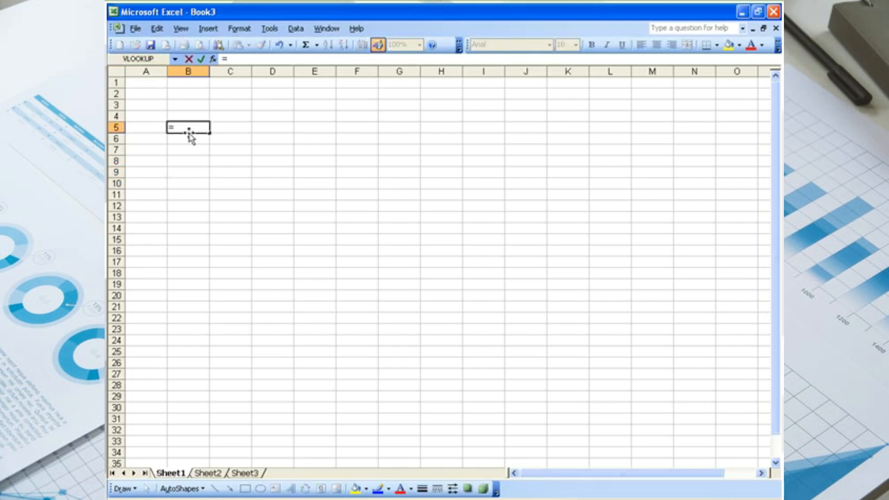
{"action": "type", "text": "IF("}
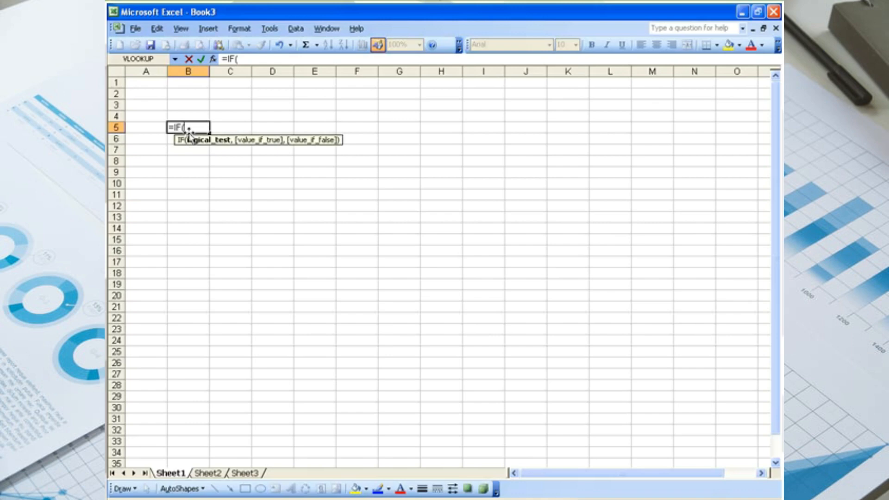
{"action": "type", "text": "logical_test,"}
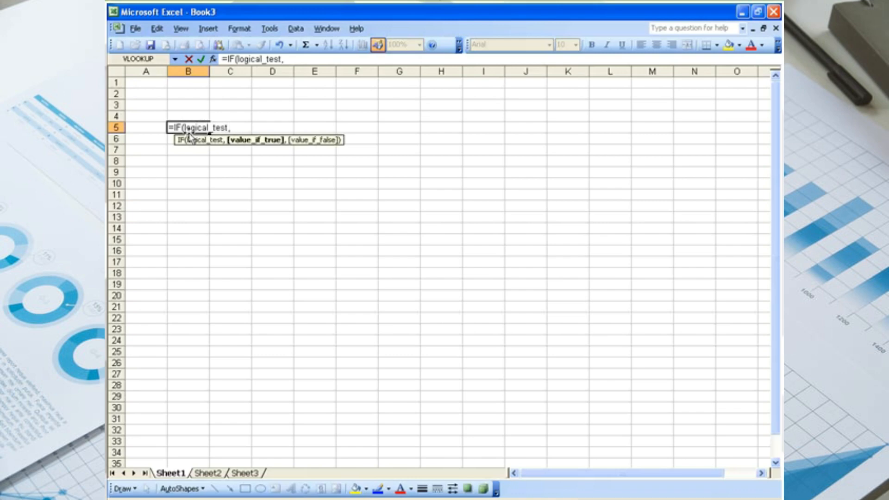
{"action": "type", "text": "value_if_true"}
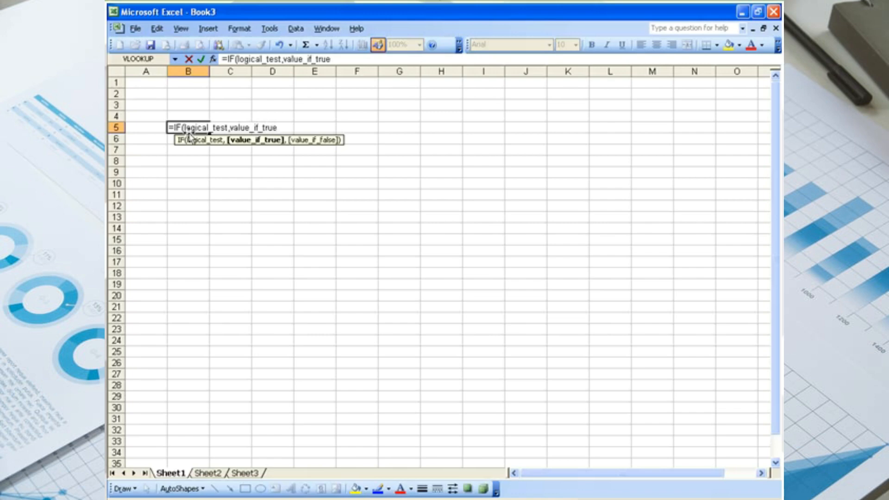
{"action": "type", "text": ","}
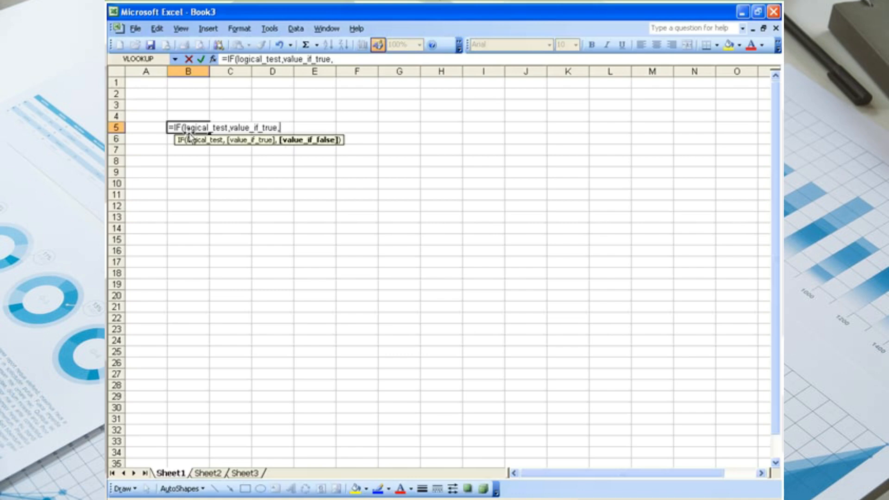
{"action": "type", "text": "value_if_f"}
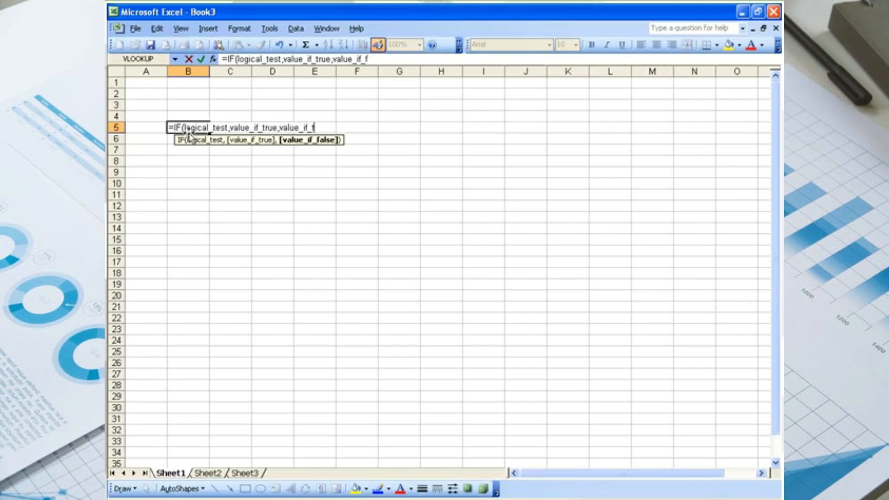
{"action": "key", "text": "BackSpace"}
{"action": "type", "text": "false"}
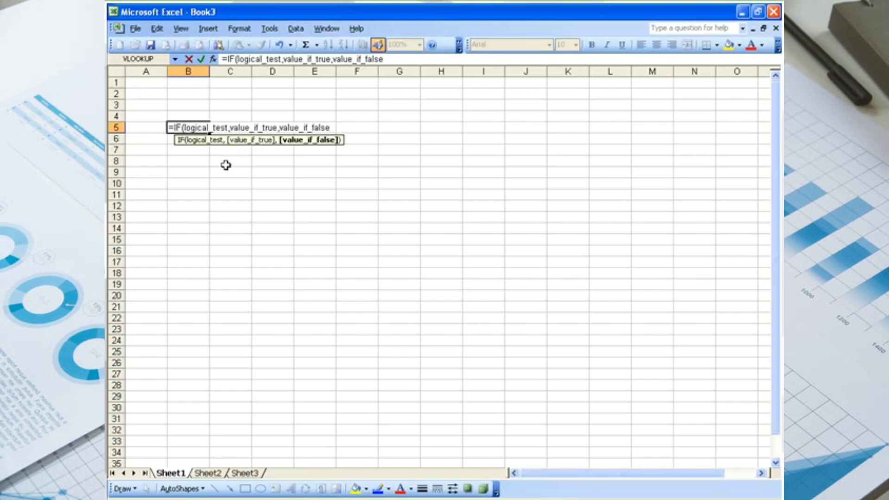
{"action": "key", "text": "Escape"}
{"action": "left_click_drag", "start_coordinate": [224, 165], "coordinate": [208, 168]}
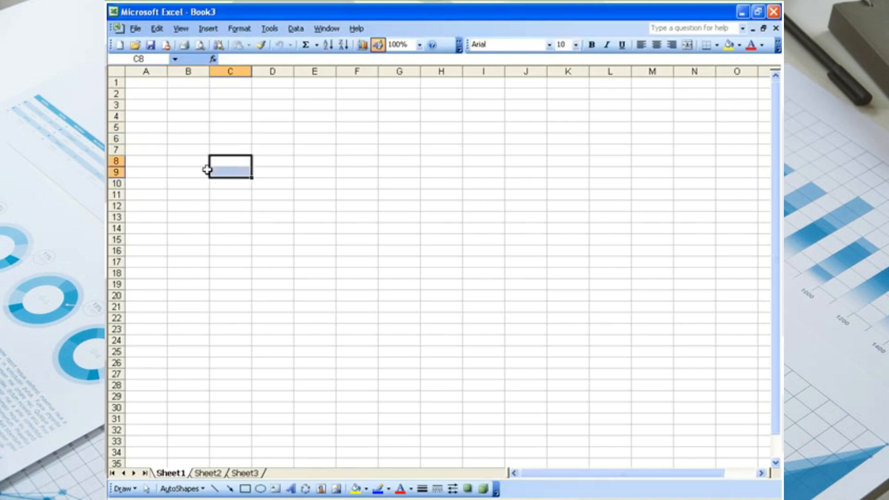
Draft the example formula =IF(C3>=6,"Lulus","Tidak Lulus") in cell B6 and discard it
{"action": "left_click", "coordinate": [193, 139]}
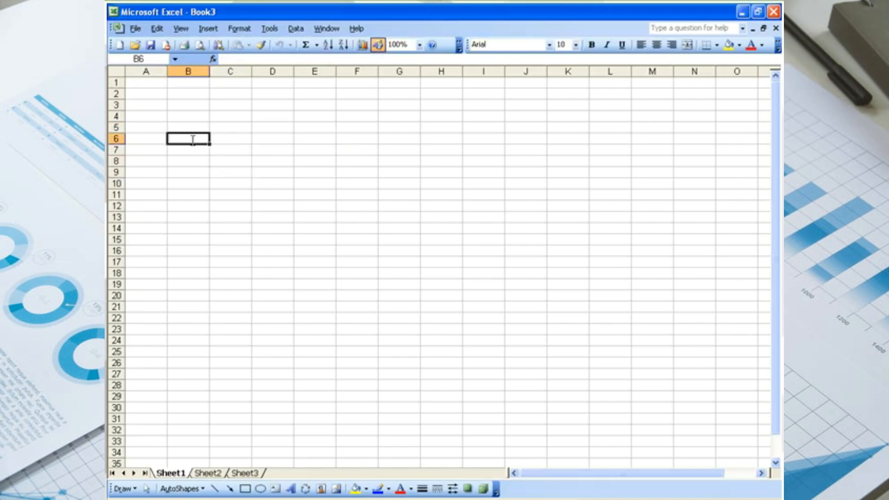
{"action": "type", "text": "="}
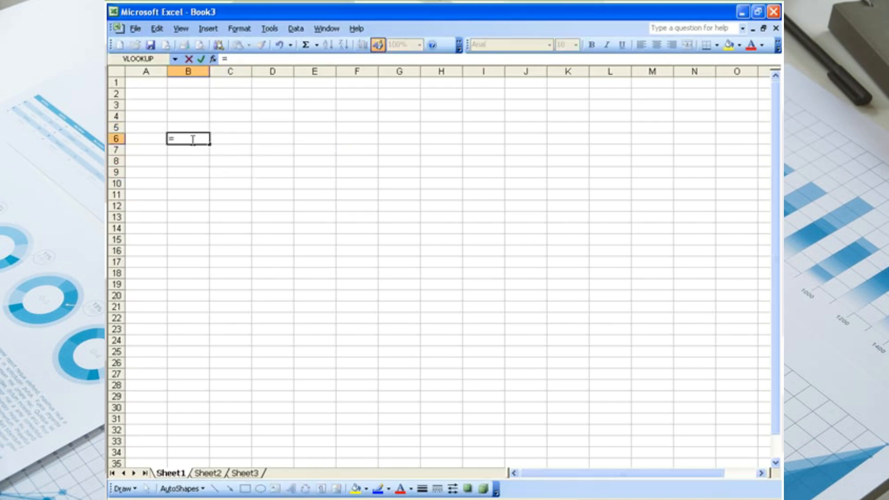
{"action": "type", "text": "IF("}
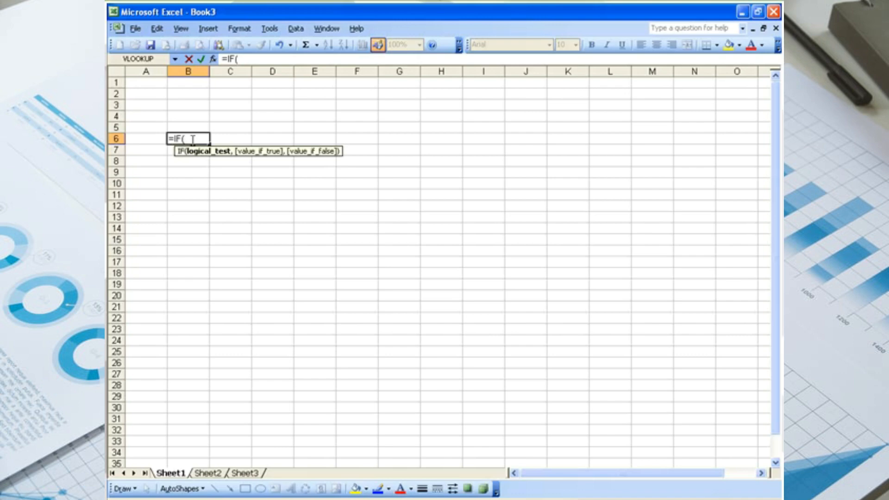
{"action": "type", "text": "C3>"}
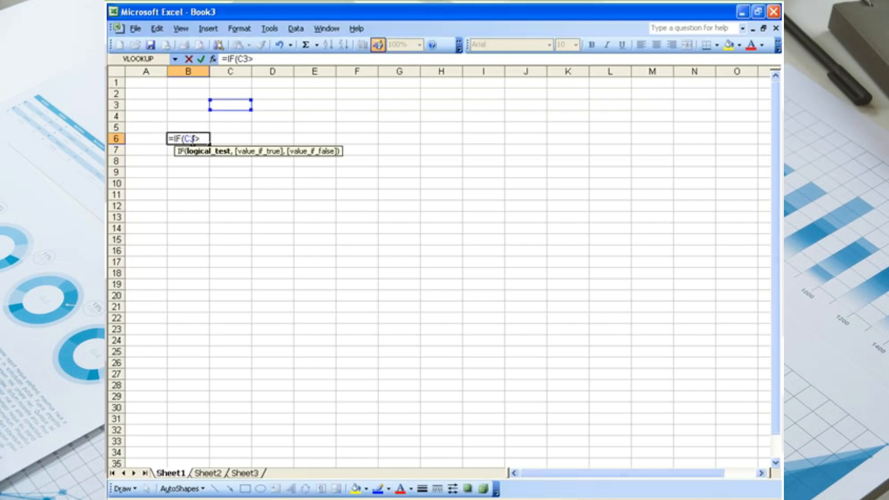
{"action": "type", "text": "=6,\""}
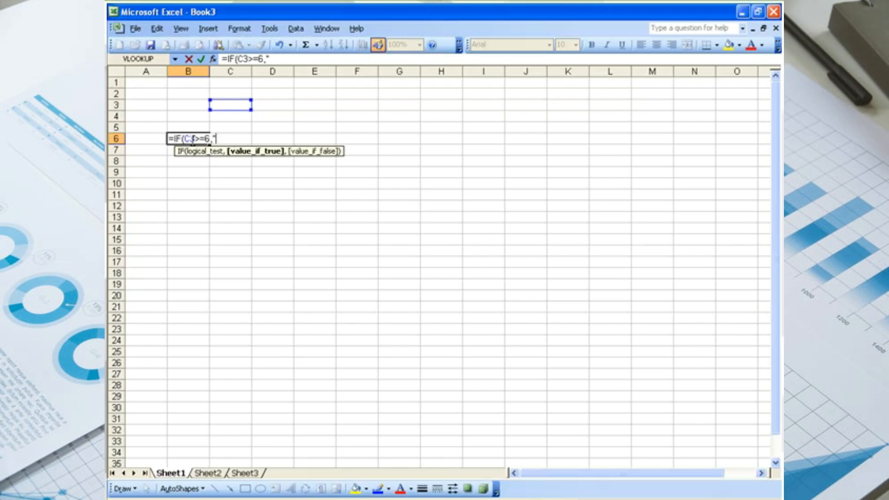
{"action": "type", "text": "Lulus\","}
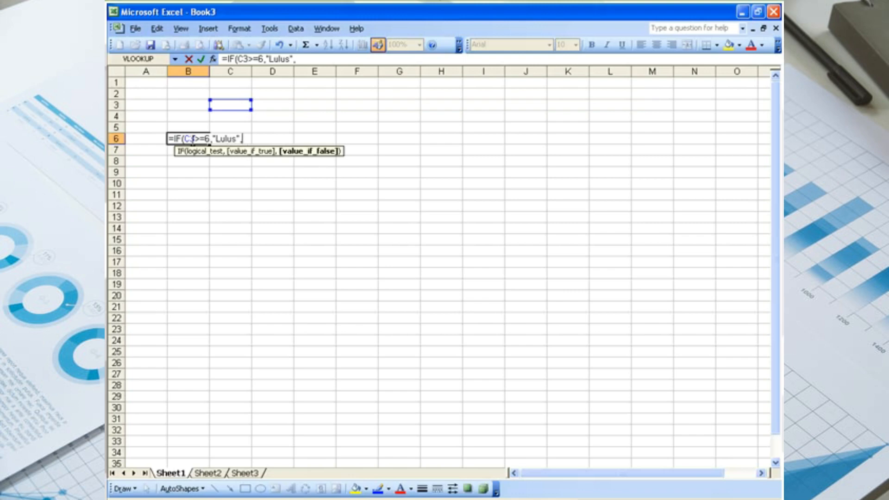
{"action": "type", "text": "\""}
{"action": "type", "text": "Tidak Lu"}
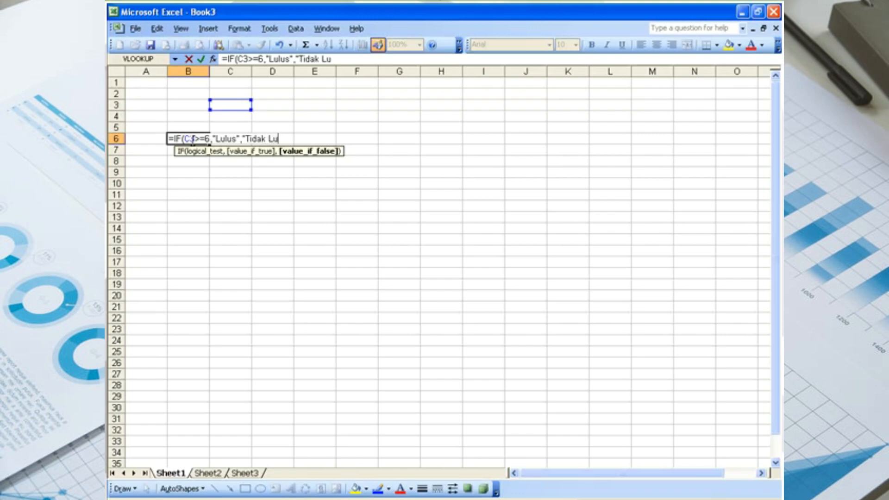
{"action": "type", "text": "lus\")"}
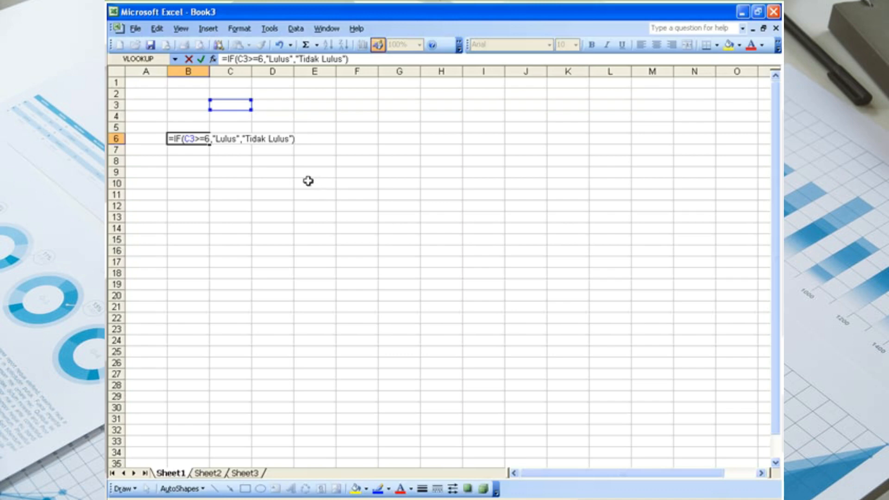
{"action": "key", "text": "Escape"}
{"action": "left_click", "coordinate": [267, 183]}
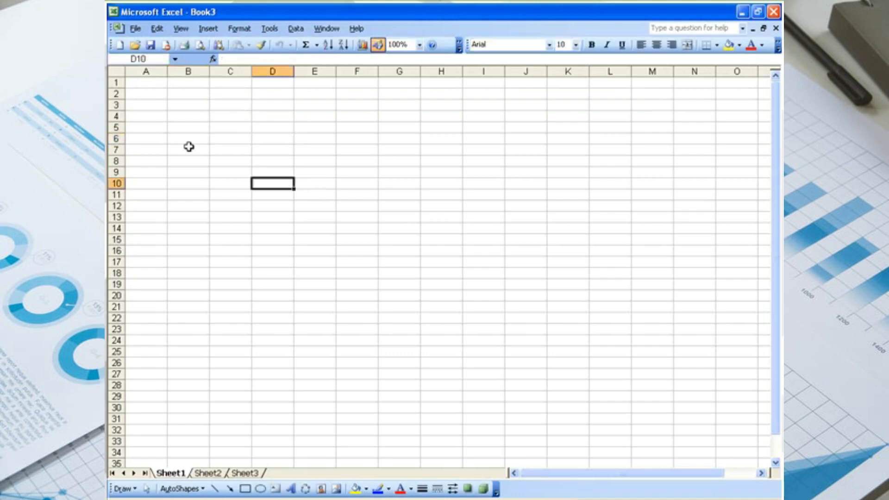
Open the workbook Tabel4-2 from the Jam4 folder
{"action": "left_click", "coordinate": [186, 137]}
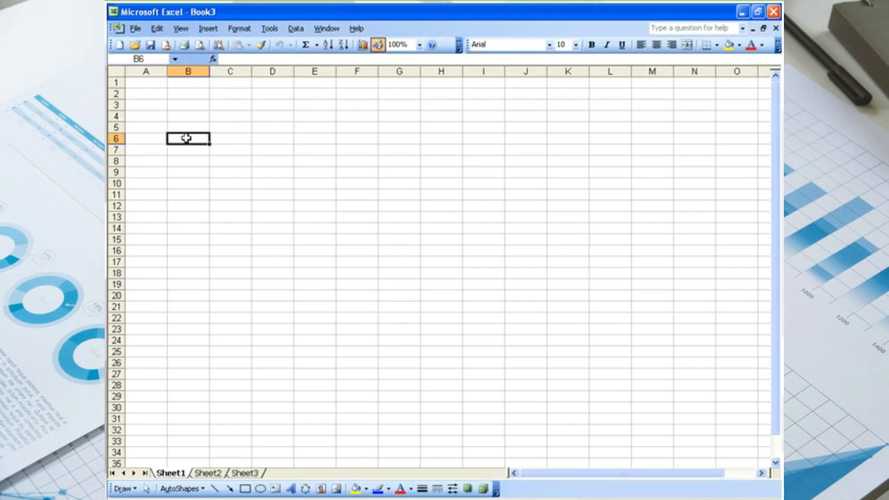
{"action": "key", "text": "ctrl+o"}
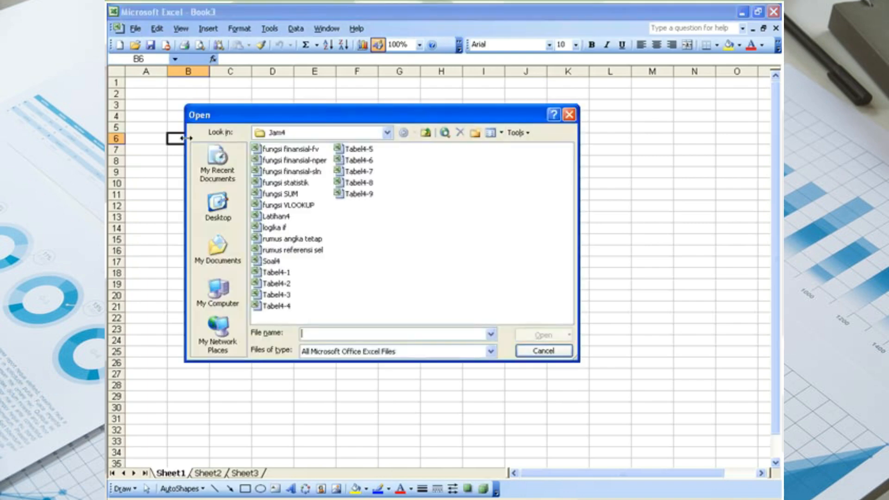
{"action": "left_click", "coordinate": [275, 287]}
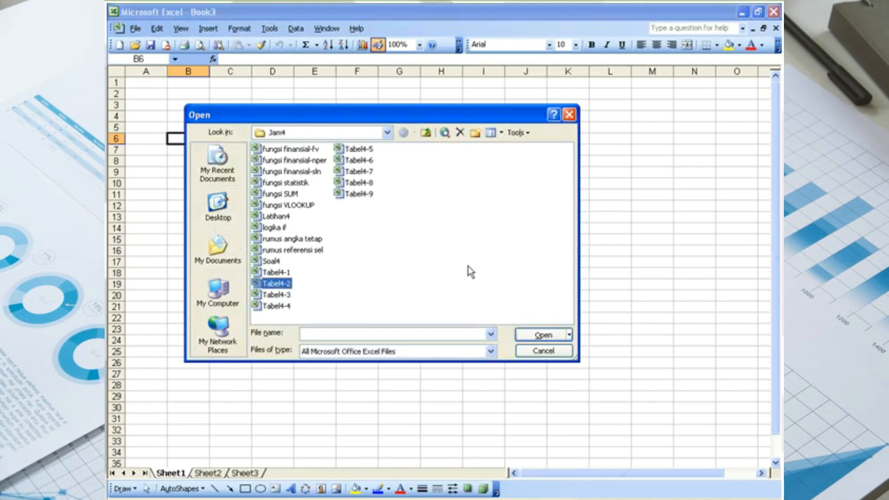
{"action": "left_click", "coordinate": [522, 335]}
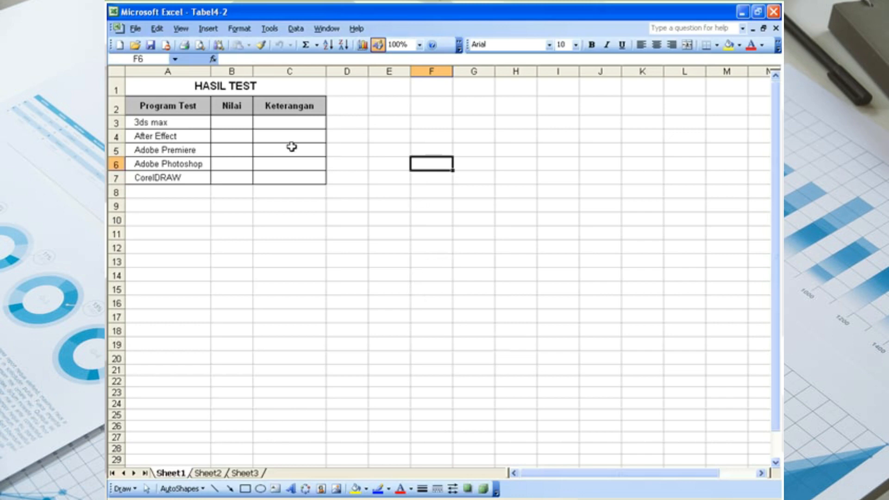
Enter the Nilai scores 7, 5.5, 7, 8 and 5 for the five programs in cells B3 to B7
{"action": "left_click", "coordinate": [237, 121]}
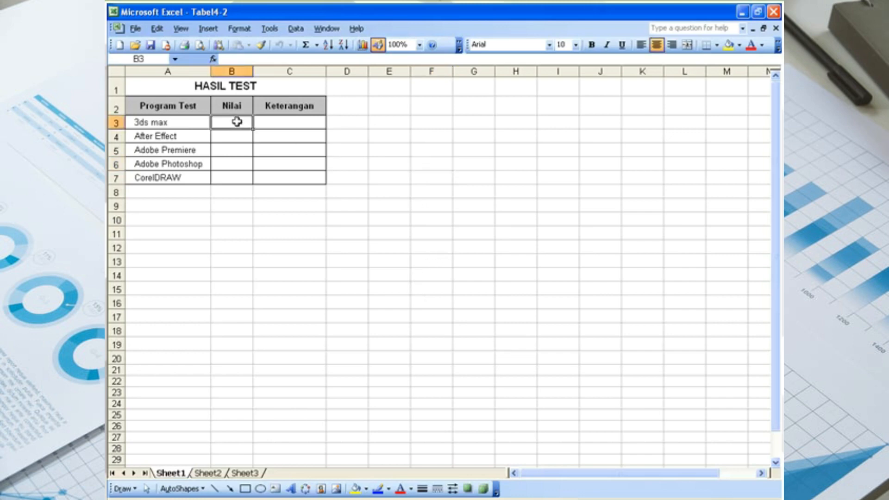
{"action": "type", "text": "7"}
{"action": "left_click", "coordinate": [237, 136]}
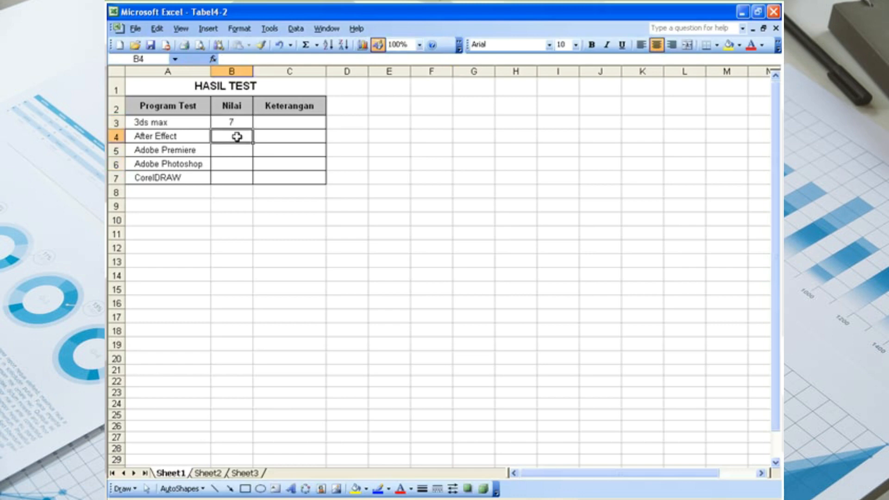
{"action": "type", "text": "5.5"}
{"action": "left_click", "coordinate": [231, 149]}
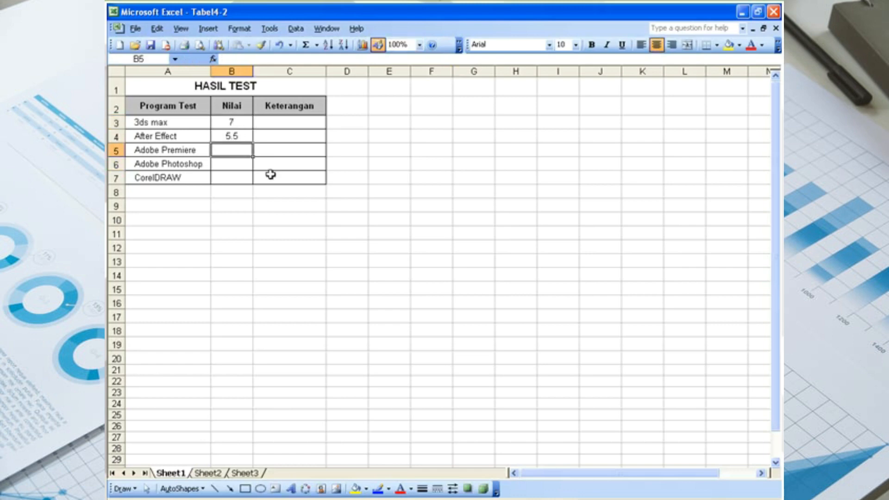
{"action": "type", "text": "7"}
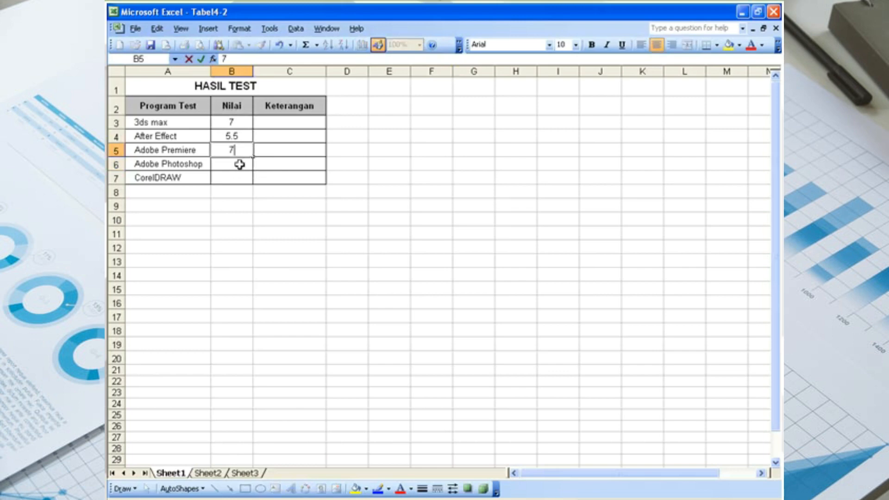
{"action": "left_click", "coordinate": [240, 162]}
{"action": "type", "text": "8"}
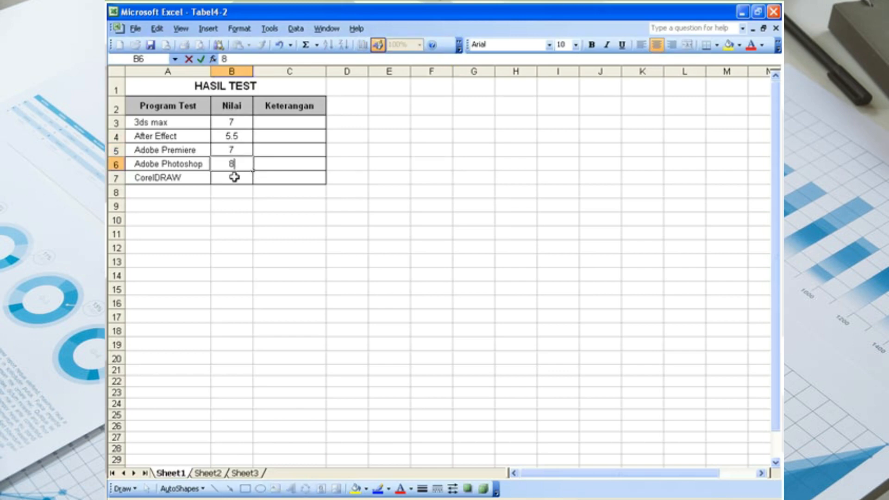
{"action": "left_click", "coordinate": [237, 177]}
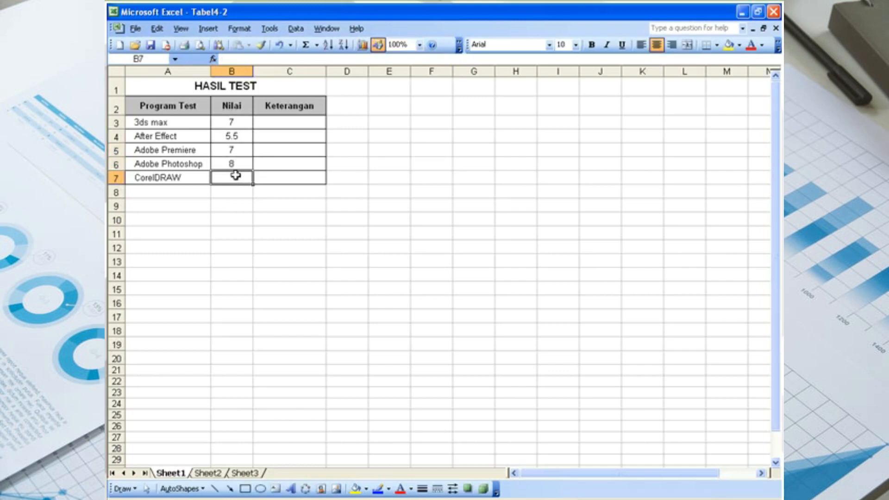
{"action": "type", "text": "5"}
{"action": "left_click", "coordinate": [262, 194]}
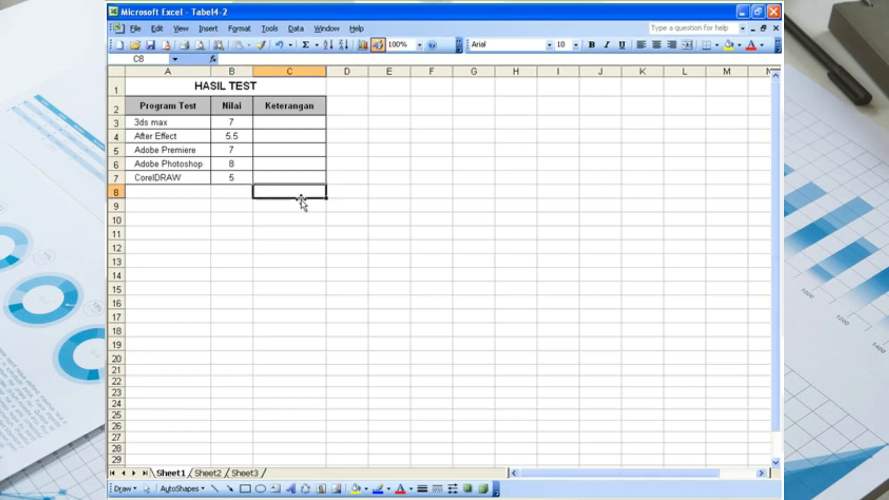
Insert the IF function into cell C3 and move its arguments dialog clear of the HASIL TEST table
{"action": "left_click", "coordinate": [298, 125]}
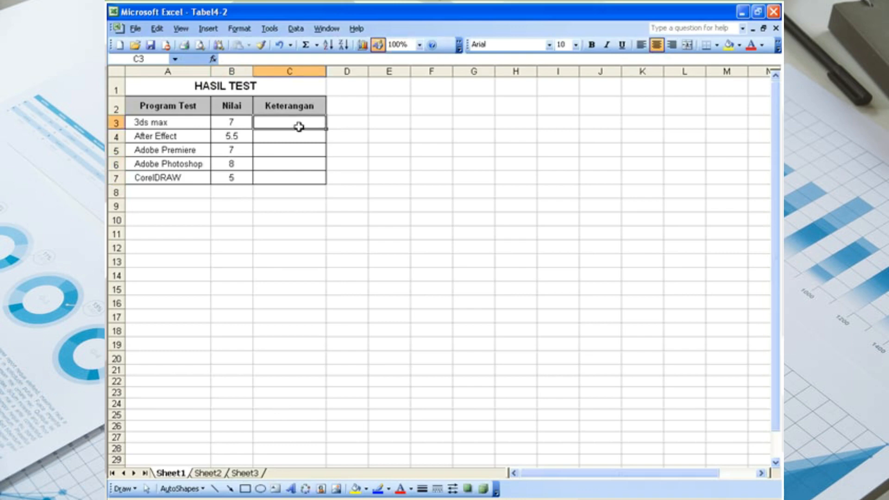
{"action": "left_click", "coordinate": [213, 60]}
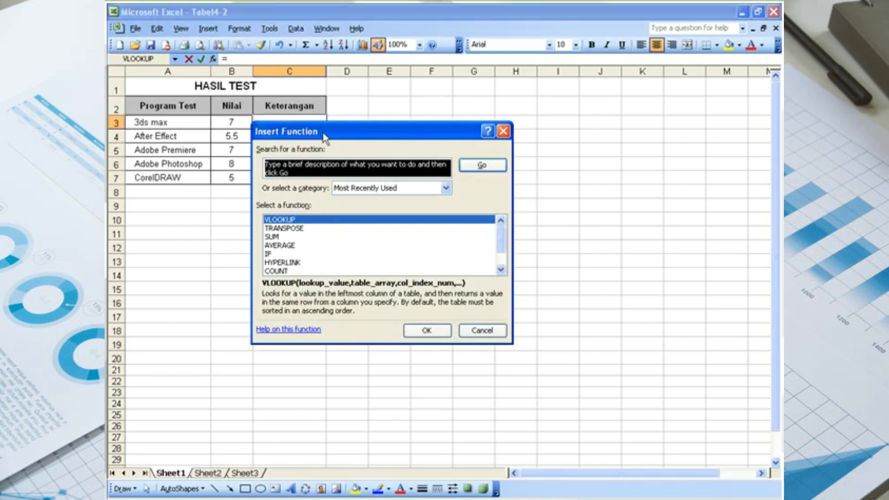
{"action": "left_click_drag", "start_coordinate": [324, 135], "coordinate": [380, 115]}
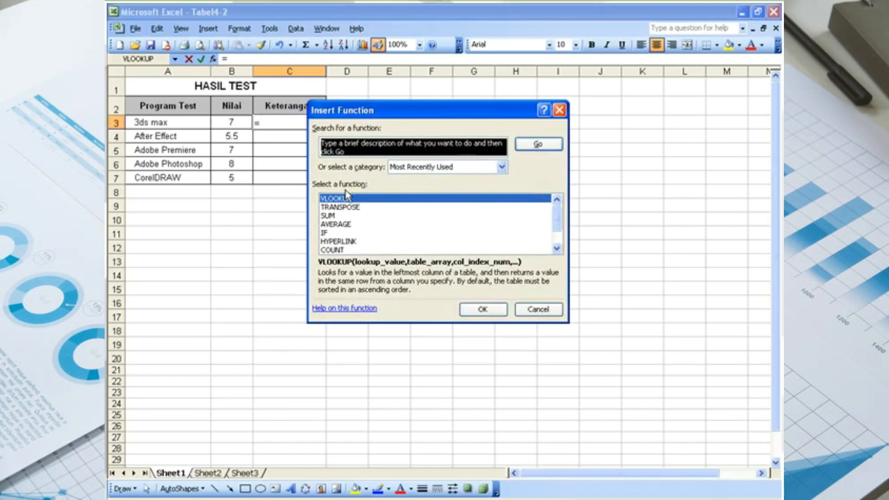
{"action": "left_click", "coordinate": [325, 233]}
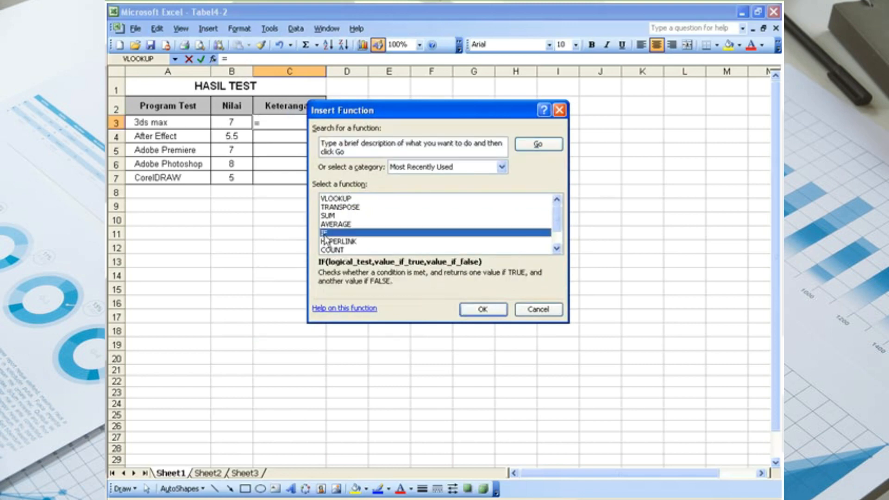
{"action": "left_click", "coordinate": [483, 310]}
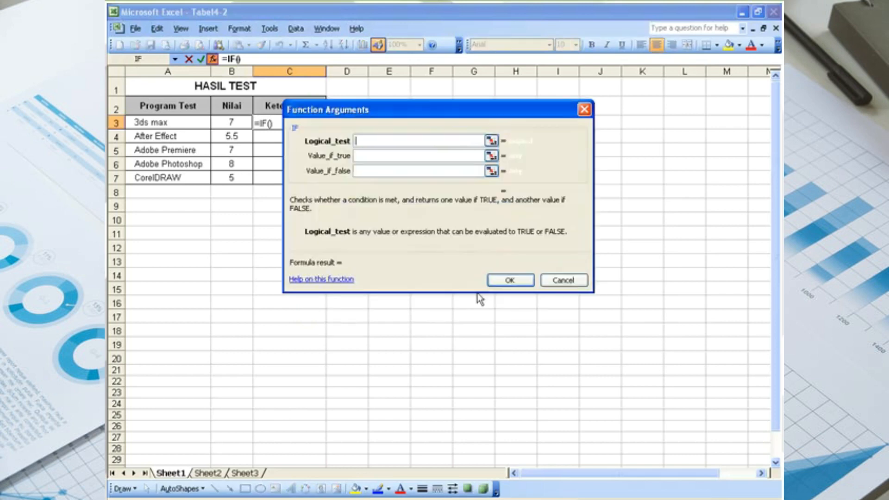
{"action": "left_click_drag", "start_coordinate": [422, 113], "coordinate": [417, 194]}
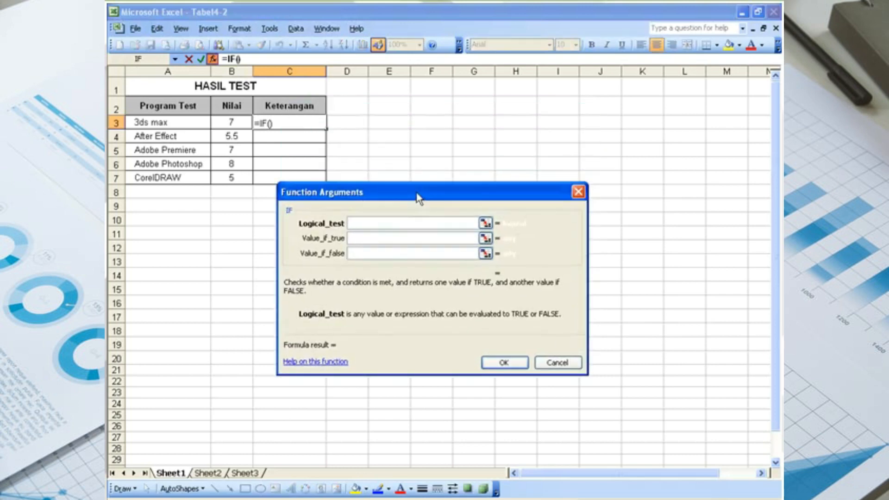
{"action": "left_click_drag", "start_coordinate": [416, 194], "coordinate": [433, 193]}
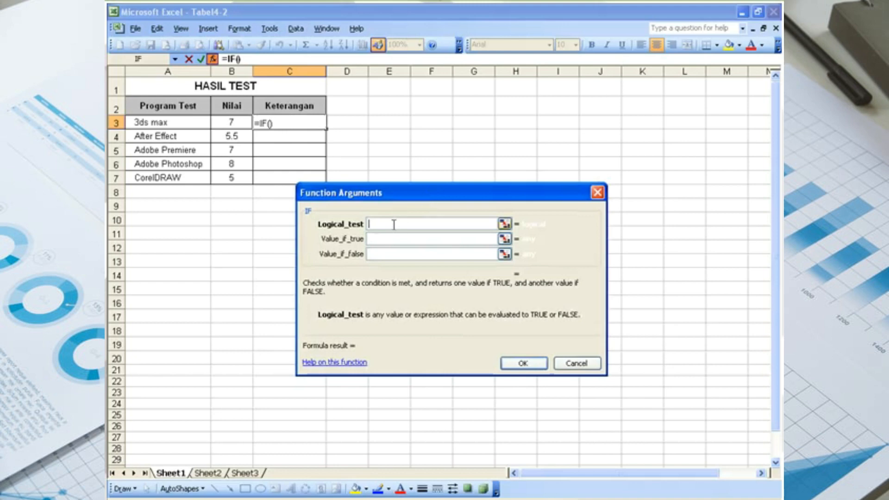
Set the IF arguments for C3 to test B3>=6, giving Lulus if true and Tidak Lulus if false, and apply them
{"action": "type", "text": "B"}
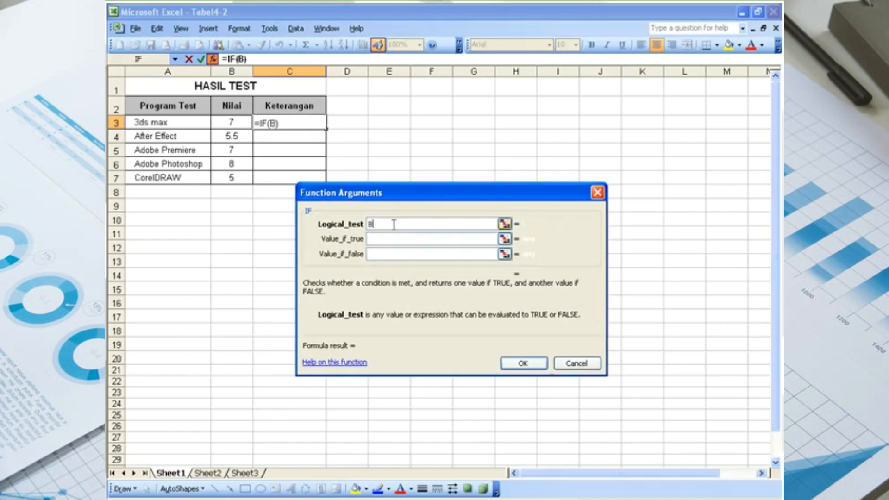
{"action": "type", "text": "3>=6"}
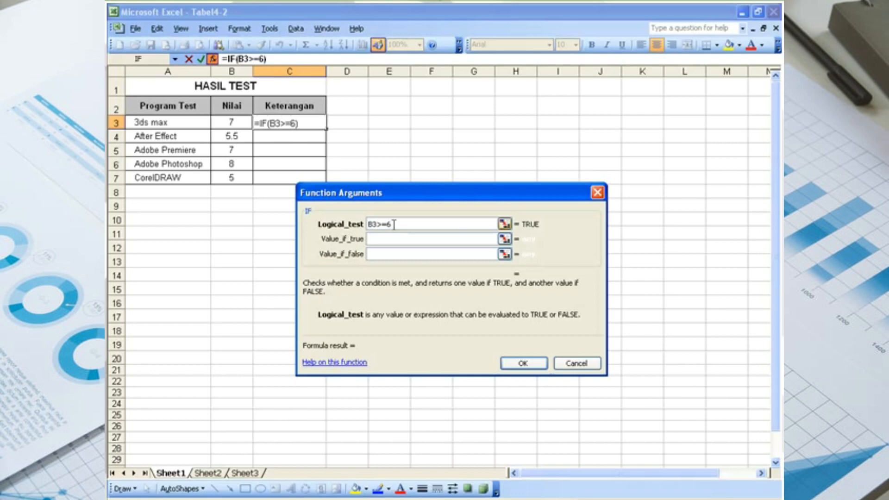
{"action": "key", "text": "Tab"}
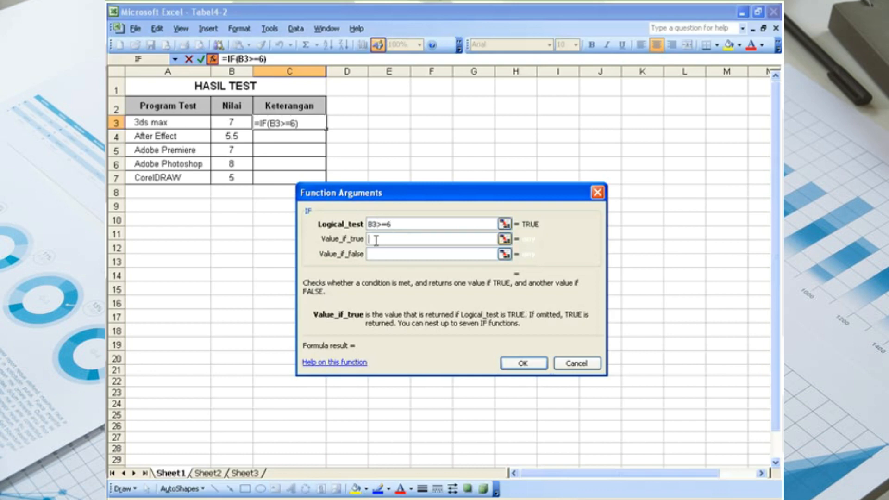
{"action": "type", "text": "Lulus"}
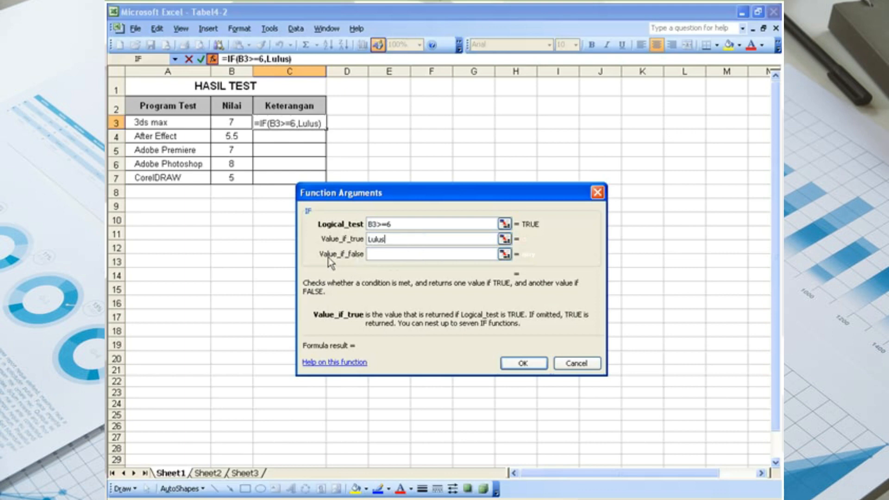
{"action": "left_click", "coordinate": [379, 254]}
{"action": "type", "text": "Tida"}
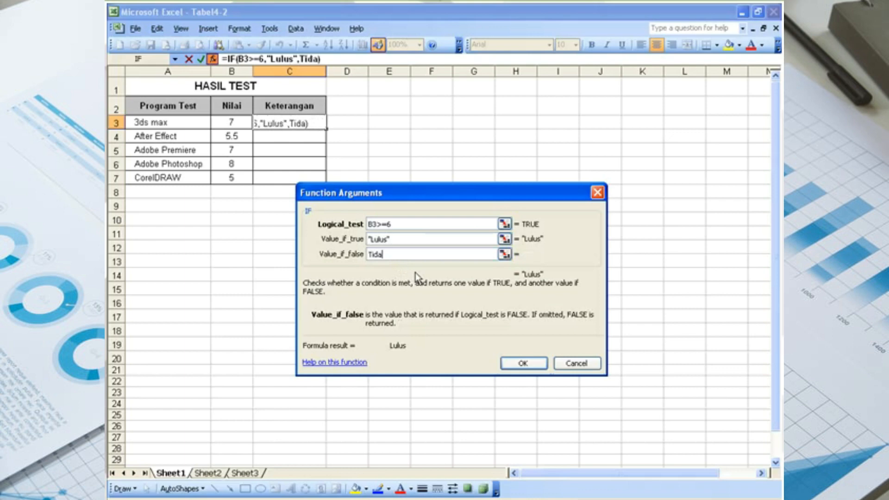
{"action": "type", "text": "k Lulus"}
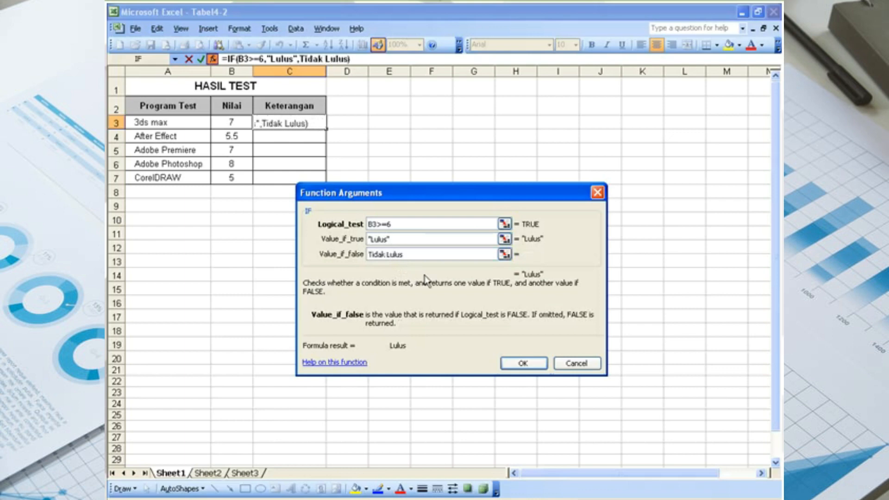
{"action": "left_click", "coordinate": [523, 364]}
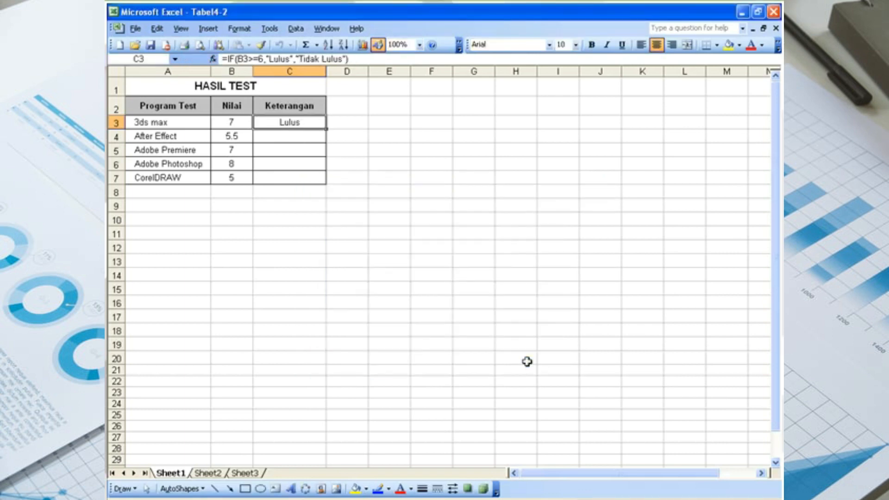
{"action": "left_click", "coordinate": [413, 249]}
{"action": "left_click", "coordinate": [303, 123]}
{"action": "left_click", "coordinate": [241, 125]}
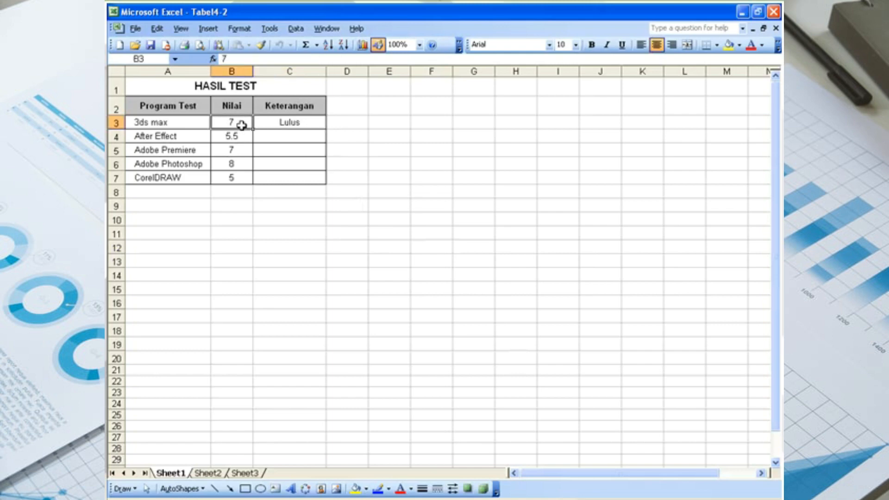
{"action": "left_click", "coordinate": [287, 125]}
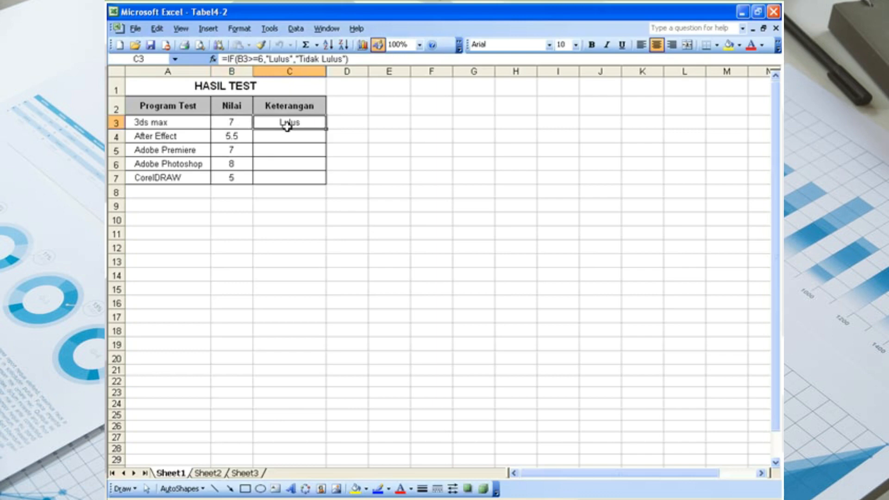
Insert an IF function in cell C4 that tests B4>=6 and returns Lulus if true or Tidak Lulus if false
{"action": "left_click", "coordinate": [286, 140]}
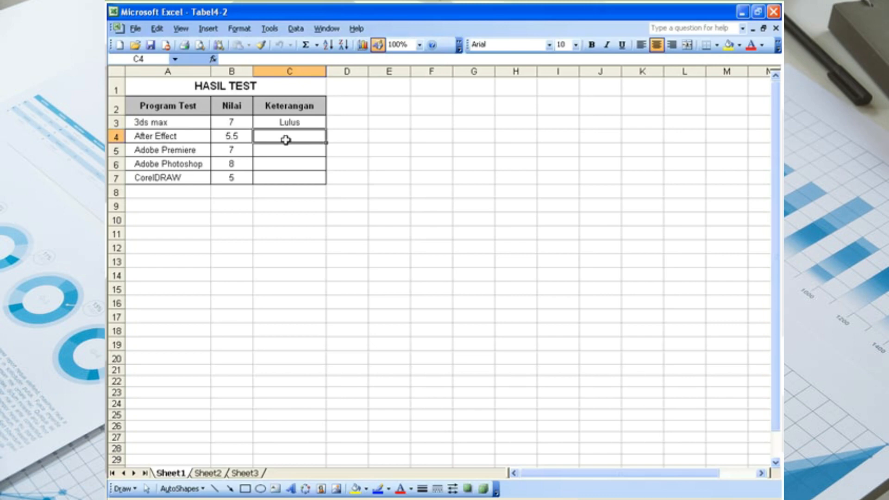
{"action": "left_click", "coordinate": [212, 59]}
{"action": "left_click", "coordinate": [347, 267]}
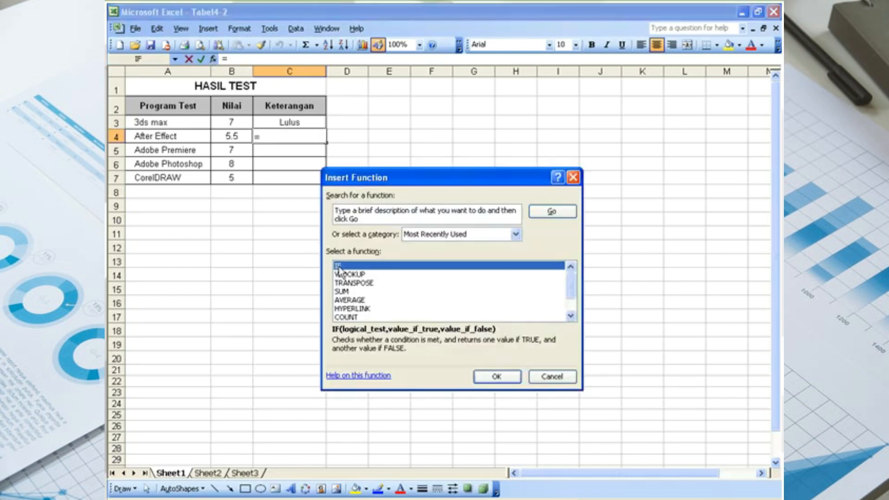
{"action": "left_click", "coordinate": [494, 376]}
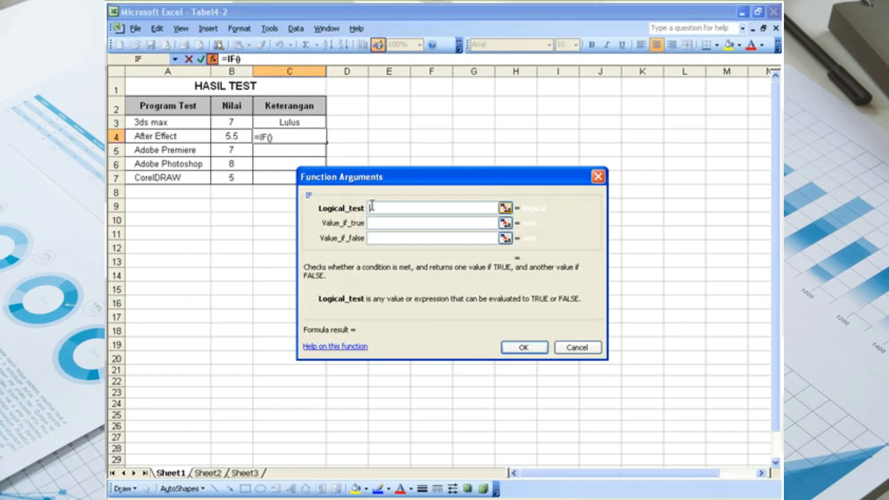
{"action": "type", "text": "B4"}
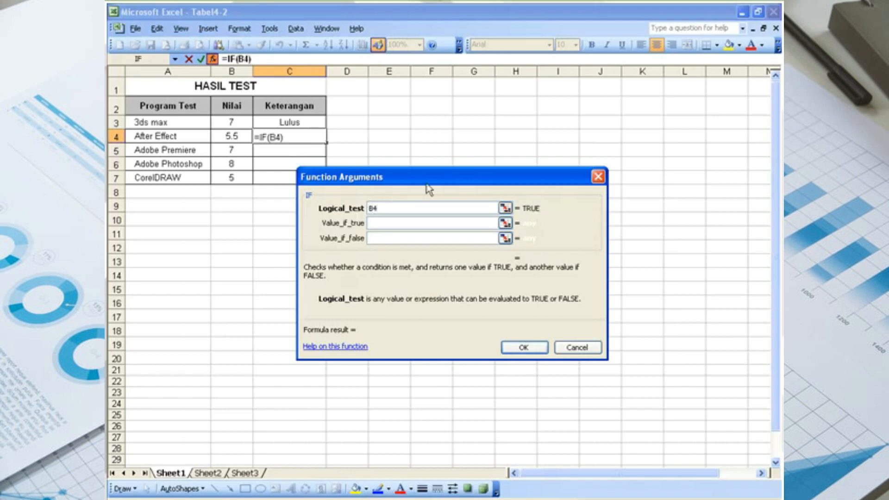
{"action": "type", "text": ">=6"}
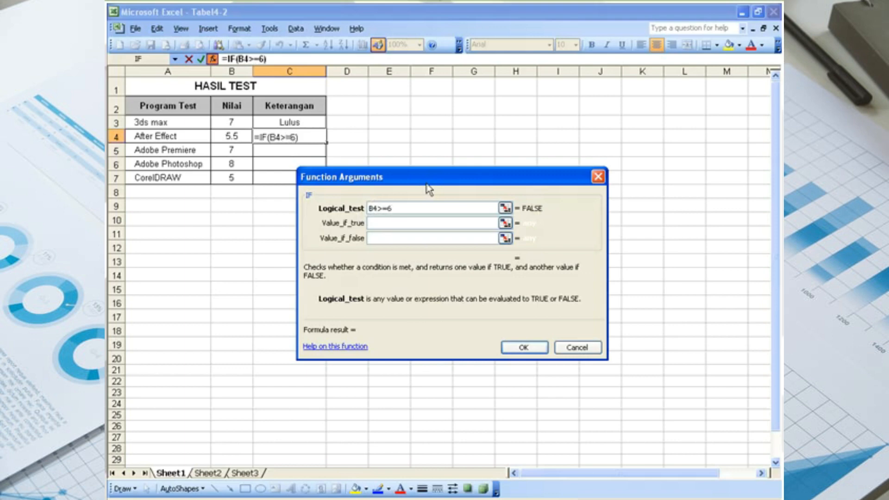
{"action": "left_click", "coordinate": [384, 224]}
{"action": "type", "text": "Lulus"}
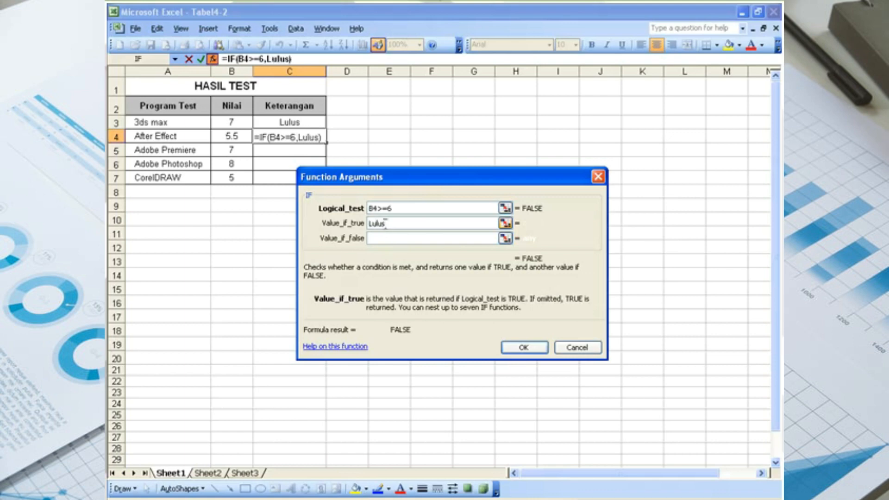
{"action": "left_click", "coordinate": [390, 238]}
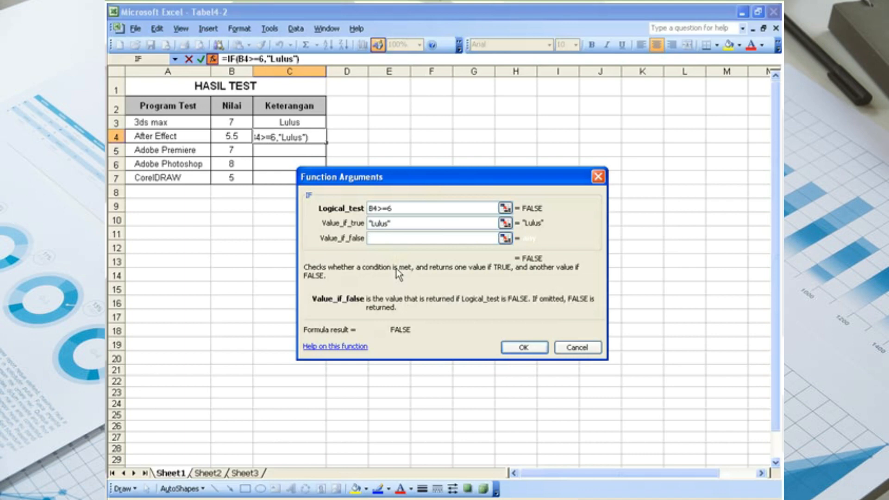
{"action": "type", "text": "Tidak Lulus"}
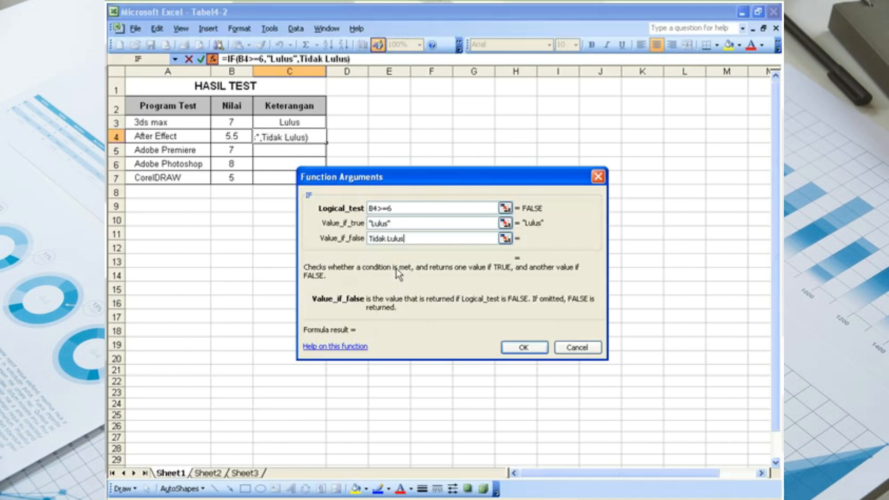
{"action": "left_click", "coordinate": [522, 348]}
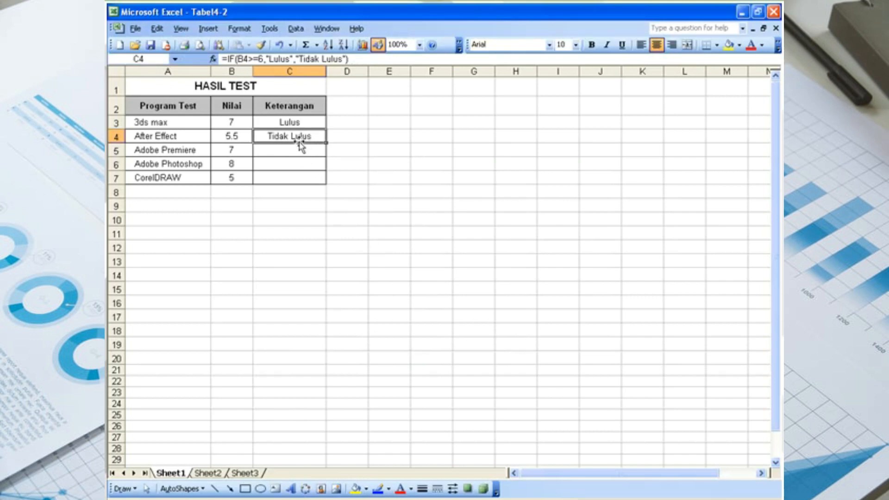
{"action": "left_click", "coordinate": [237, 138]}
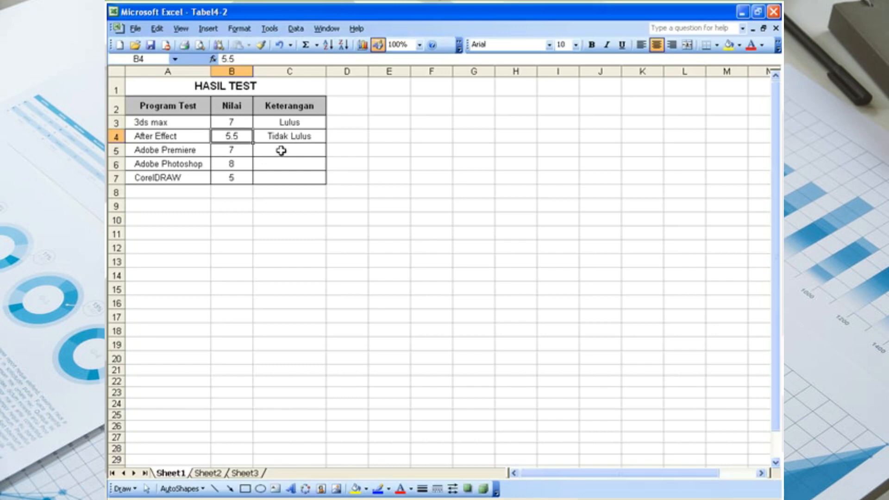
{"action": "left_click", "coordinate": [282, 150]}
{"action": "left_click", "coordinate": [283, 165]}
{"action": "left_click", "coordinate": [284, 178]}
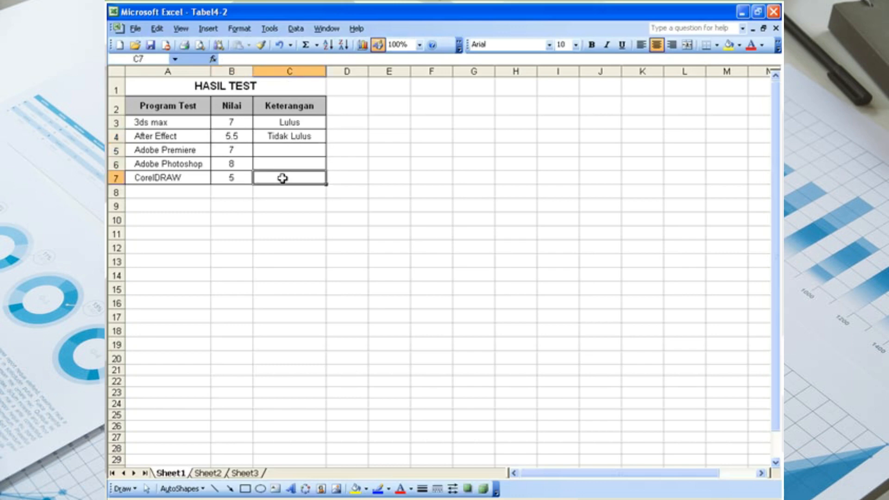
{"action": "left_click", "coordinate": [290, 152]}
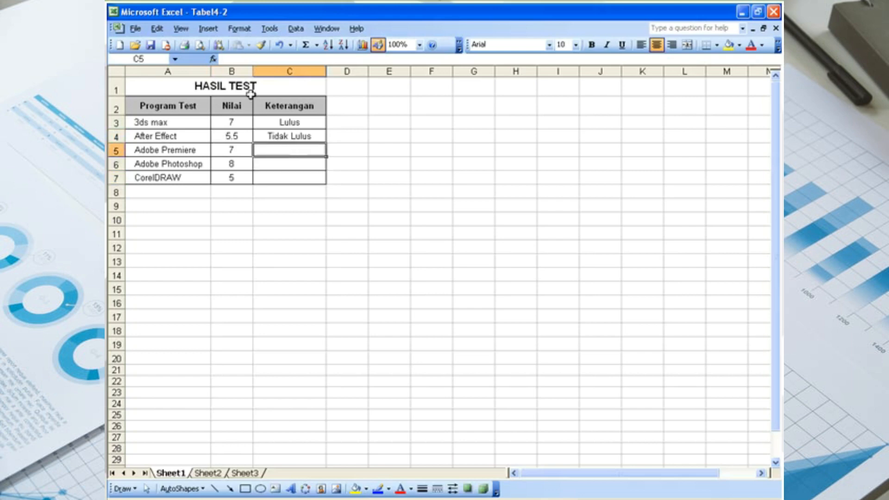
Insert an IF function in cell C5 that tests B5>=6 and returns Lulus if true or Tidak Lulus if false
{"action": "left_click", "coordinate": [213, 59]}
{"action": "left_click", "coordinate": [343, 250]}
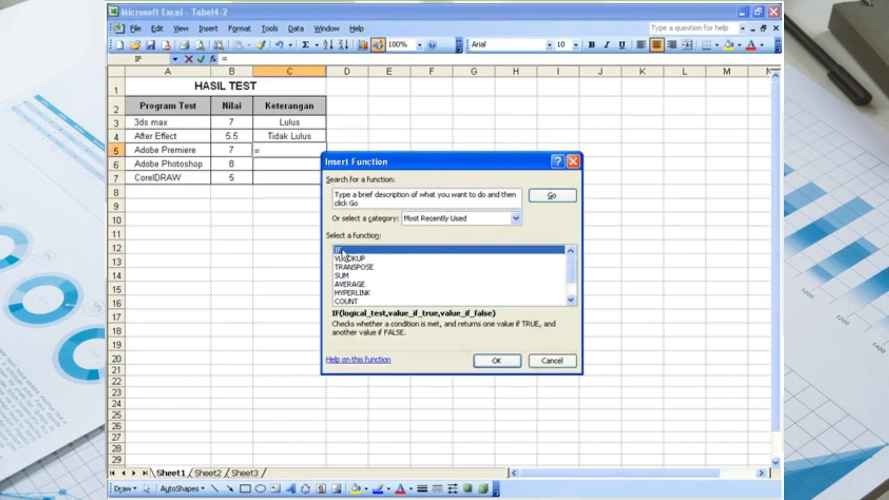
{"action": "left_click", "coordinate": [485, 360]}
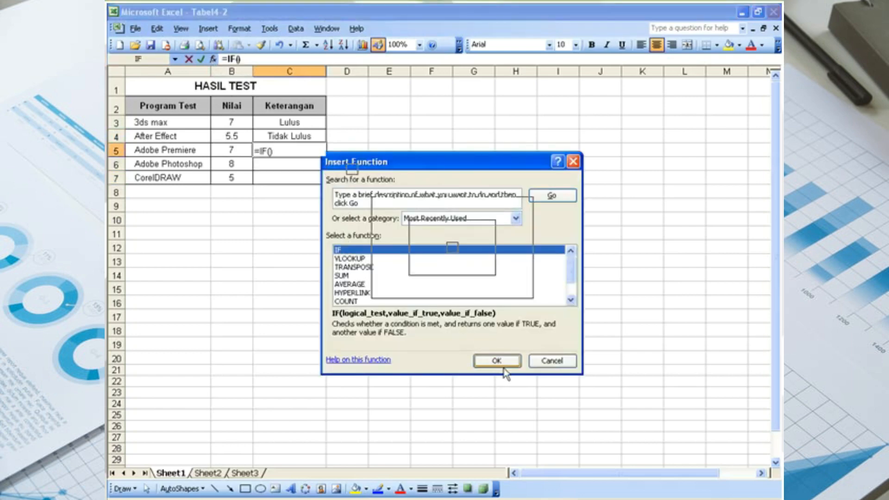
{"action": "left_click_drag", "start_coordinate": [410, 160], "coordinate": [434, 172]}
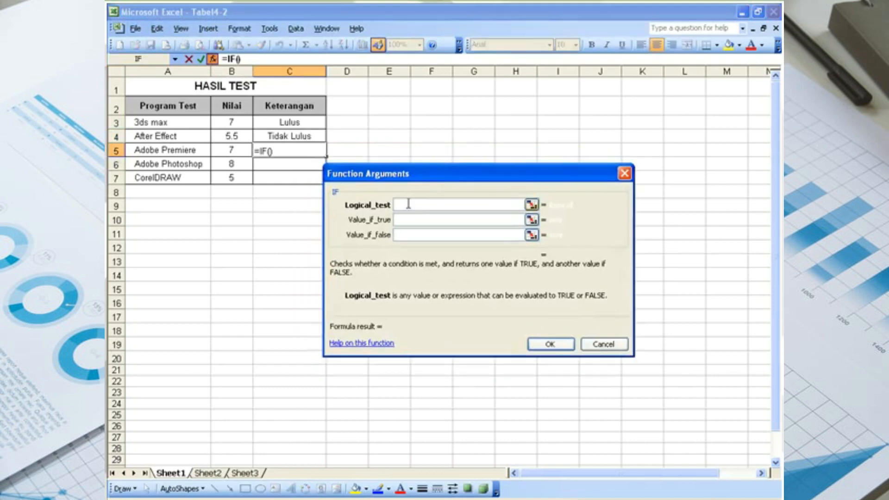
{"action": "type", "text": "B5>"}
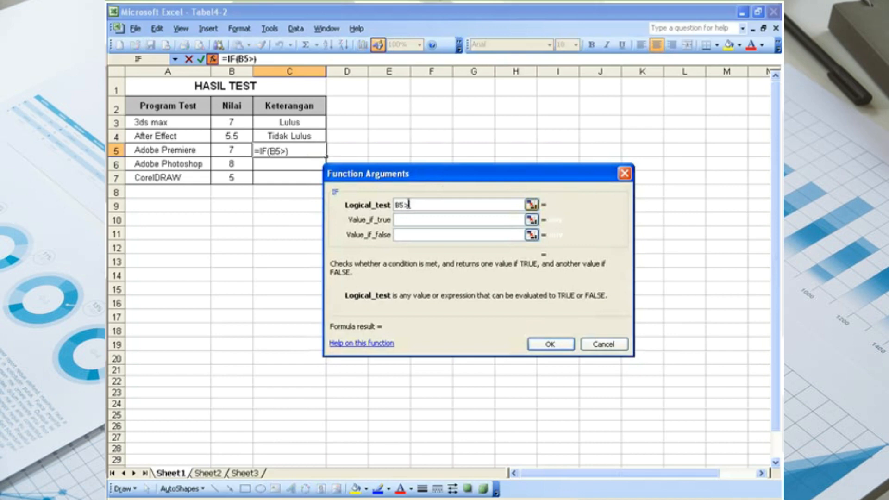
{"action": "type", "text": "=6"}
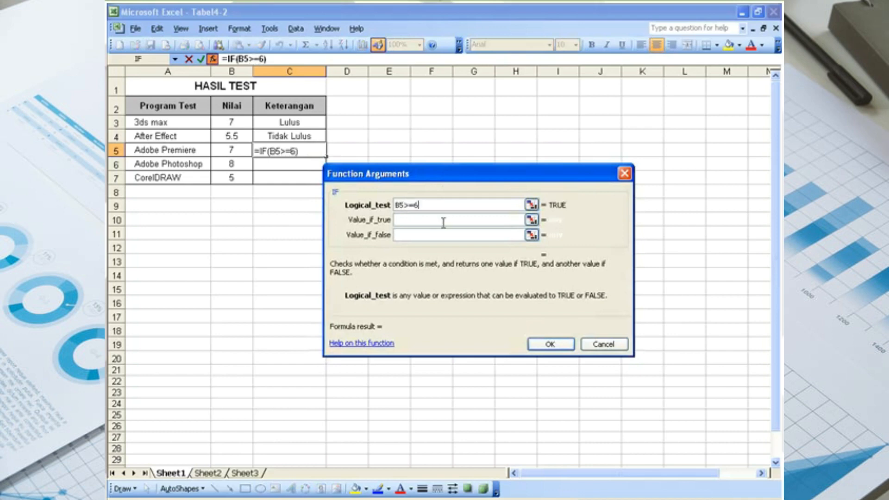
{"action": "left_click", "coordinate": [437, 223]}
{"action": "type", "text": "Lulus"}
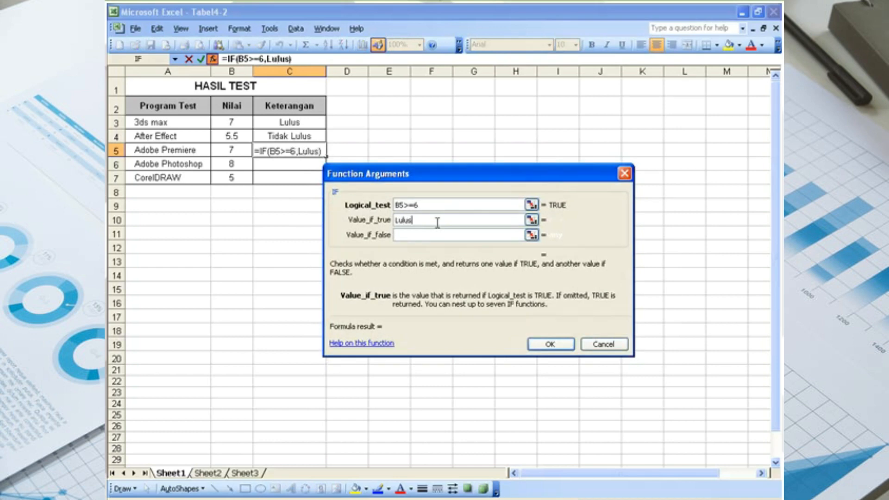
{"action": "key", "text": "Tab"}
{"action": "type", "text": "Tidak Lulus"}
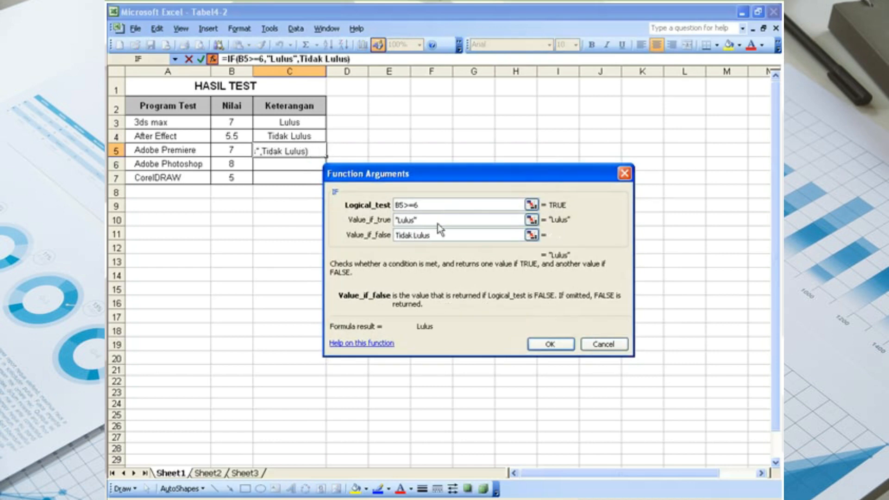
{"action": "key", "text": "Return"}
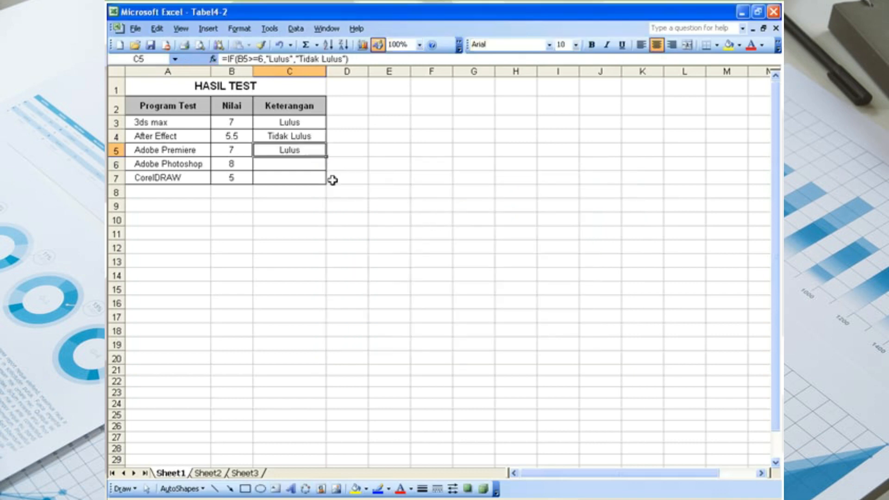
Insert an IF function in cell C6 that tests B6>=6 and returns Lulus if true or Tidak Lulus if false
{"action": "left_click", "coordinate": [314, 164]}
{"action": "left_click", "coordinate": [212, 59]}
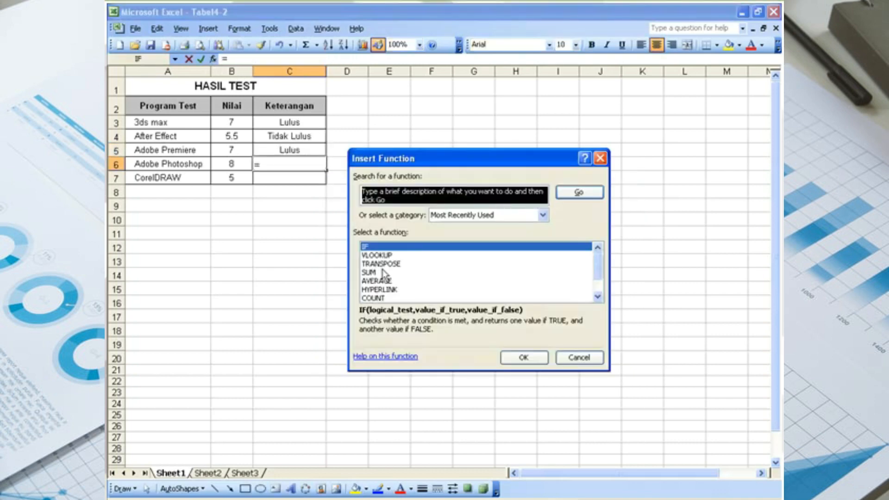
{"action": "left_click", "coordinate": [524, 359]}
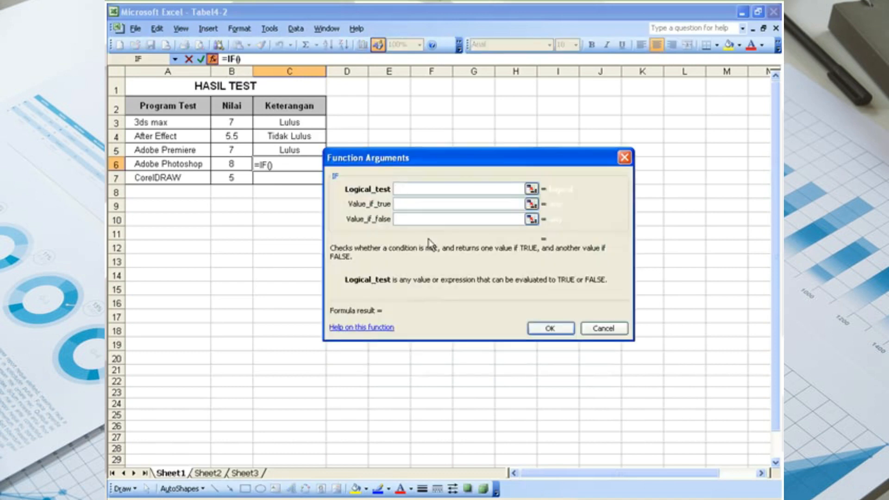
{"action": "type", "text": "B6>="}
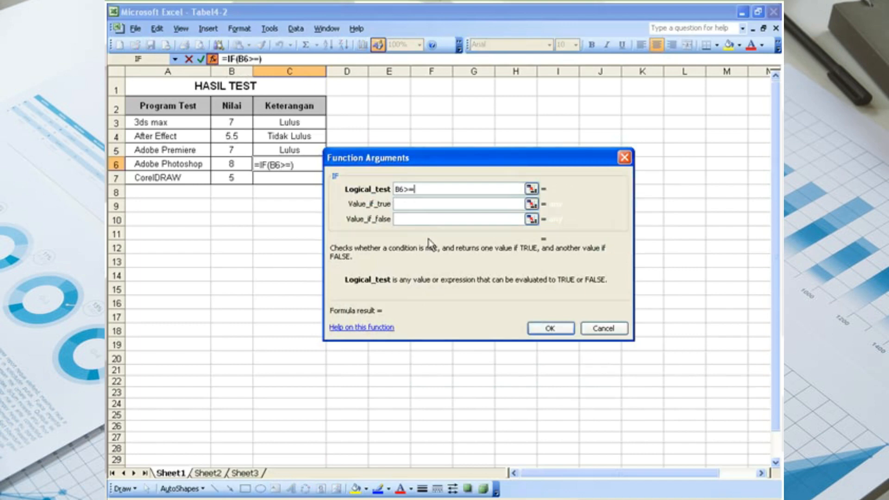
{"action": "type", "text": "6"}
{"action": "left_click", "coordinate": [410, 204]}
{"action": "type", "text": "Lulus"}
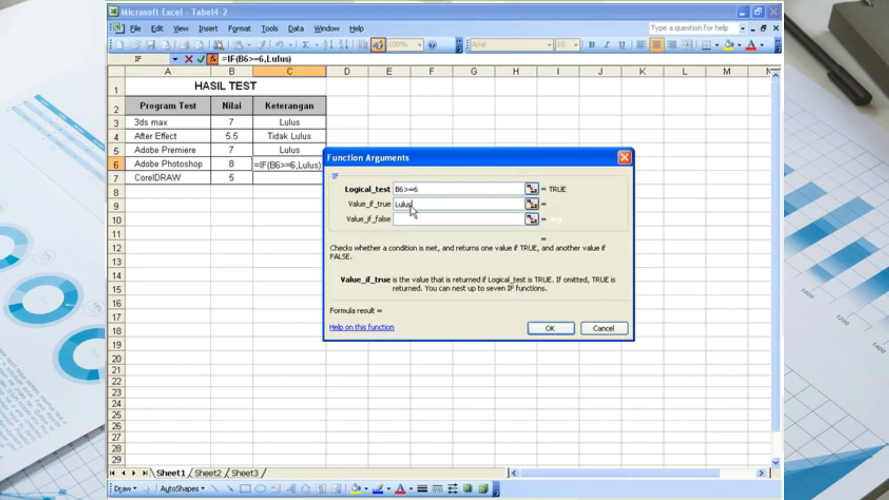
{"action": "key", "text": "Tab"}
{"action": "type", "text": "Tidak Lulus"}
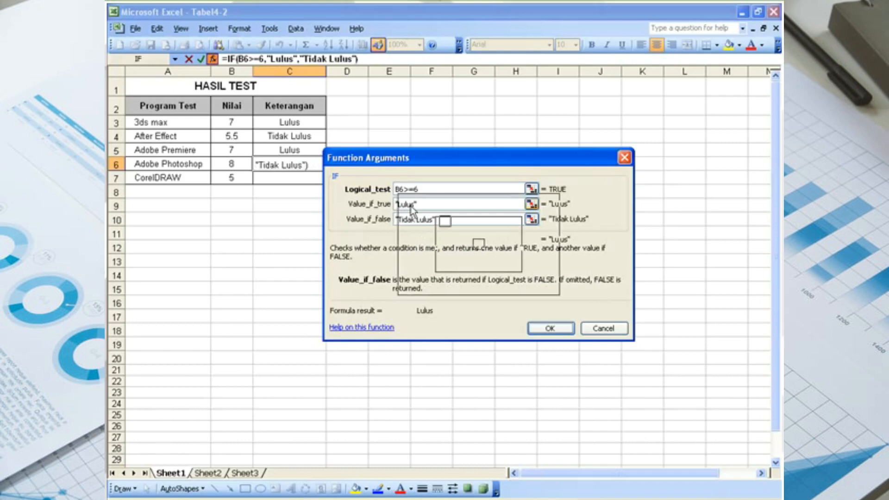
{"action": "key", "text": "Return"}
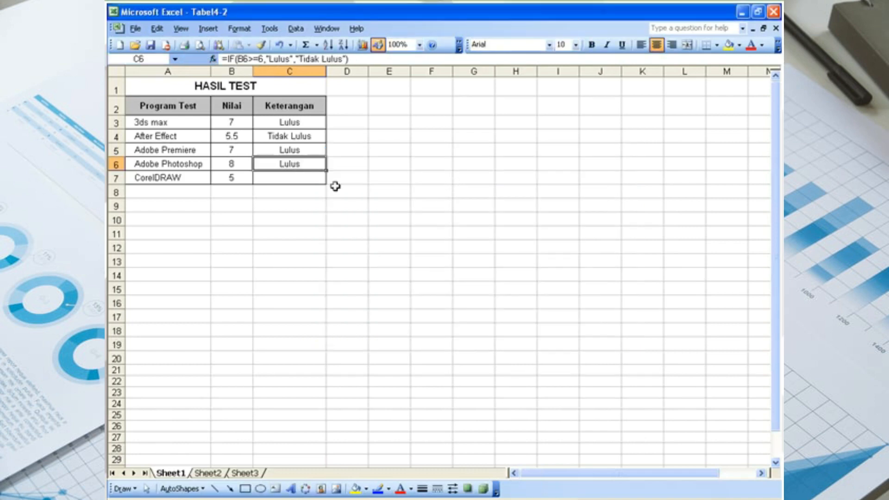
Insert an IF function in cell C7 that tests B7>=6 and returns Lulus if true or Tidak Lulus if false
{"action": "left_click", "coordinate": [316, 180]}
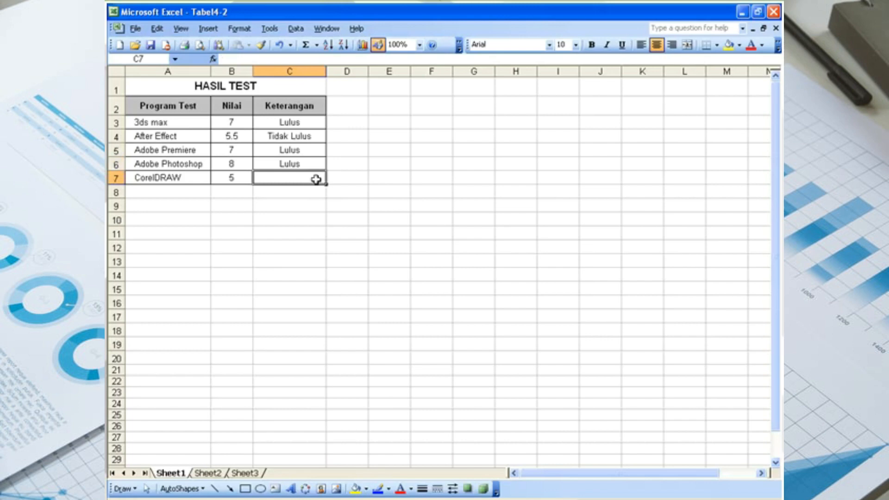
{"action": "left_click", "coordinate": [213, 59]}
{"action": "left_click", "coordinate": [373, 233]}
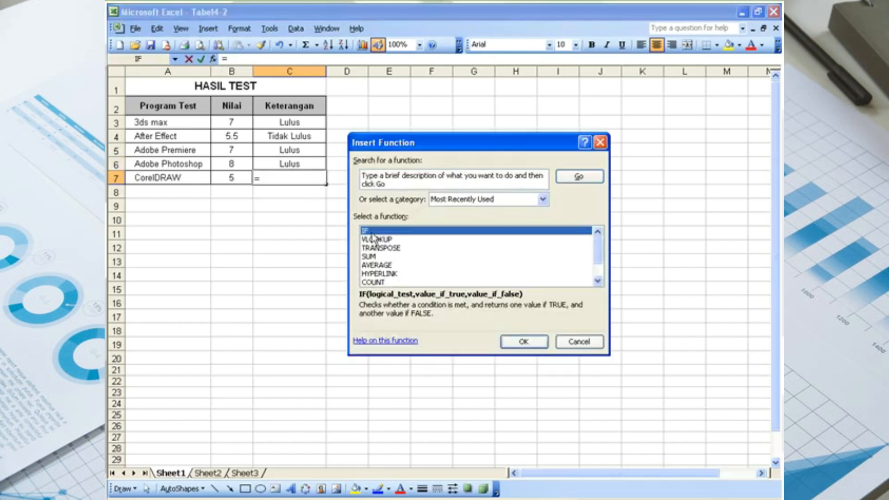
{"action": "left_click", "coordinate": [521, 341]}
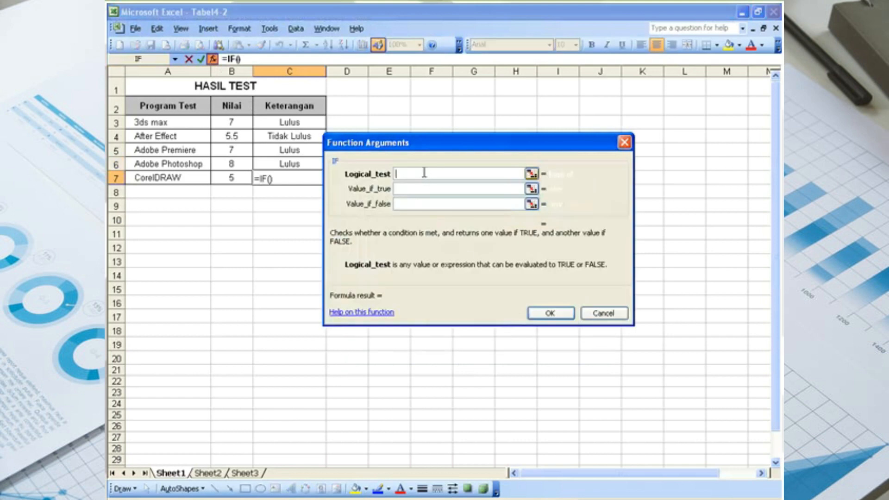
{"action": "type", "text": "B7"}
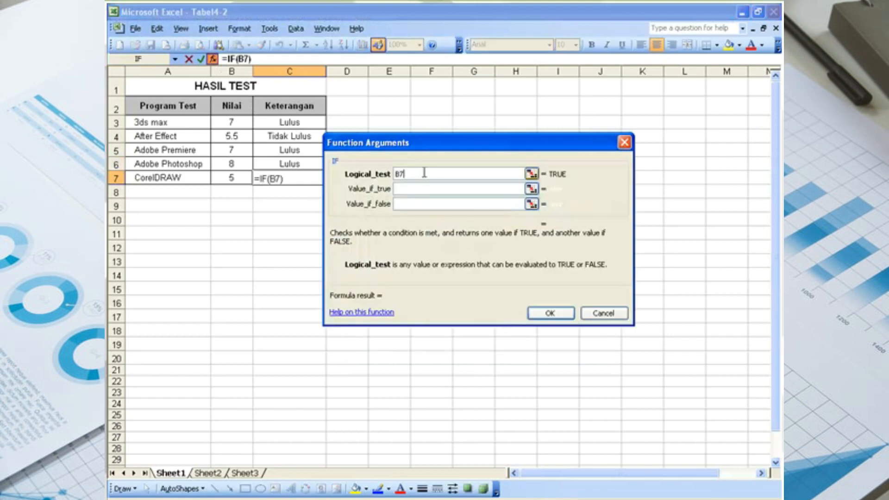
{"action": "type", "text": ">=6"}
{"action": "key", "text": "Tab"}
{"action": "type", "text": "Lulus"}
{"action": "key", "text": "Tab"}
{"action": "type", "text": "T"}
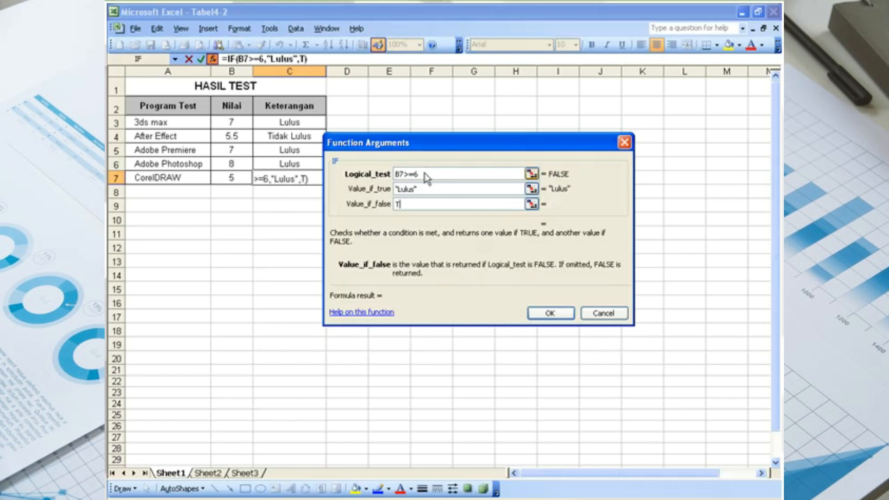
{"action": "type", "text": "idak Lulus"}
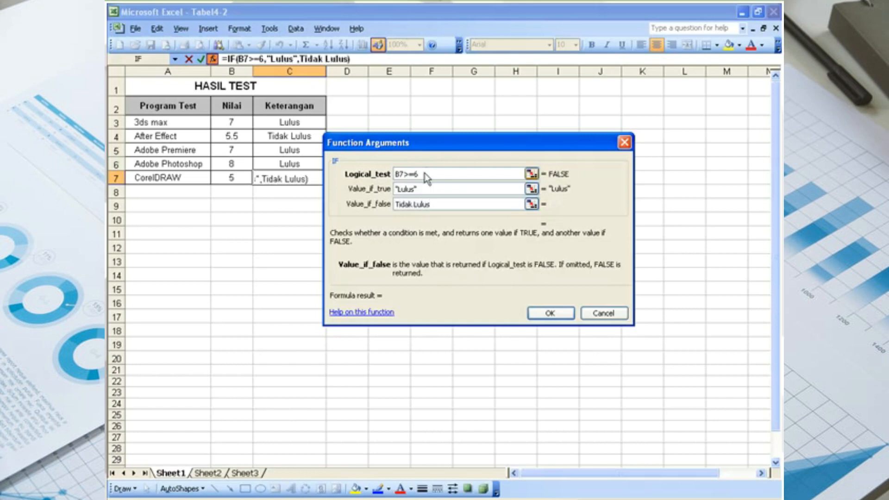
{"action": "key", "text": "Return"}
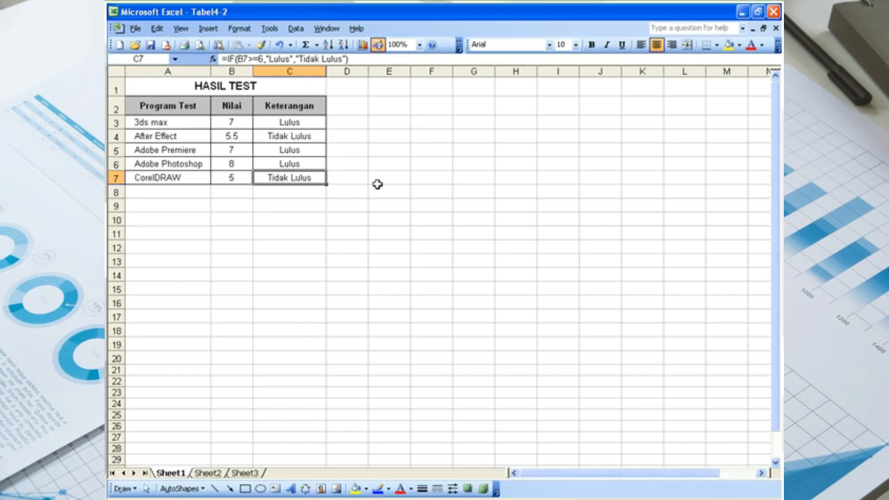
{"action": "left_click", "coordinate": [351, 191]}
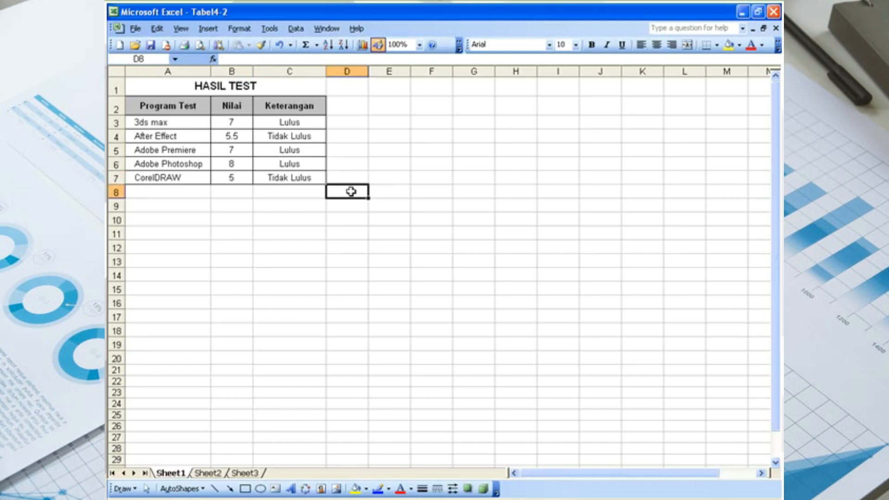